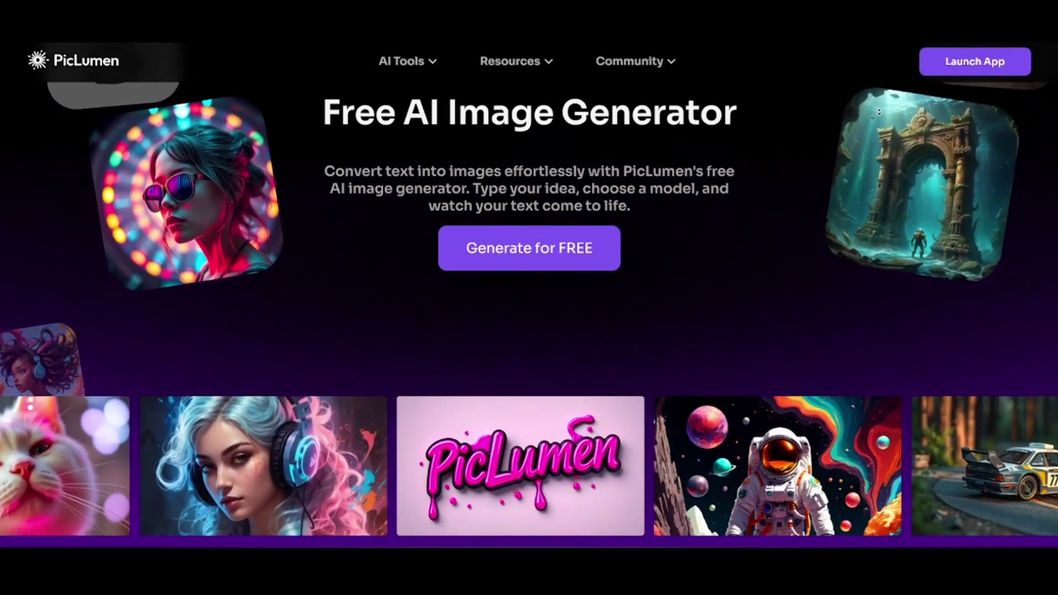
Step: Scroll through the PicLumen landing page, then launch the app and sign in
{"action": "scroll", "coordinate": [879, 112], "scroll_direction": "down", "scroll_amount": 5}
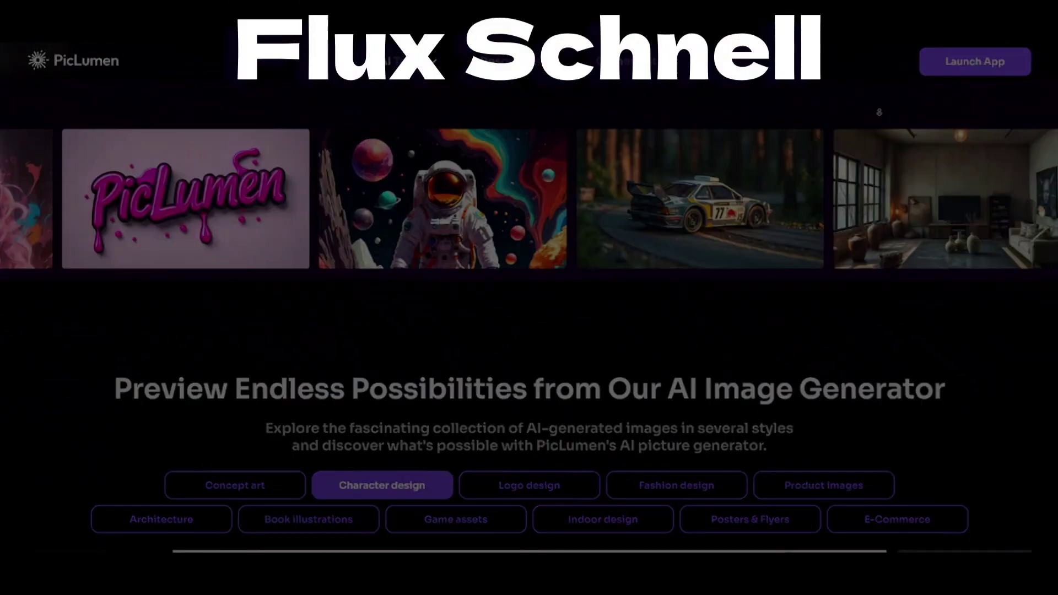
{"action": "scroll", "coordinate": [879, 112], "scroll_direction": "down", "scroll_amount": 5}
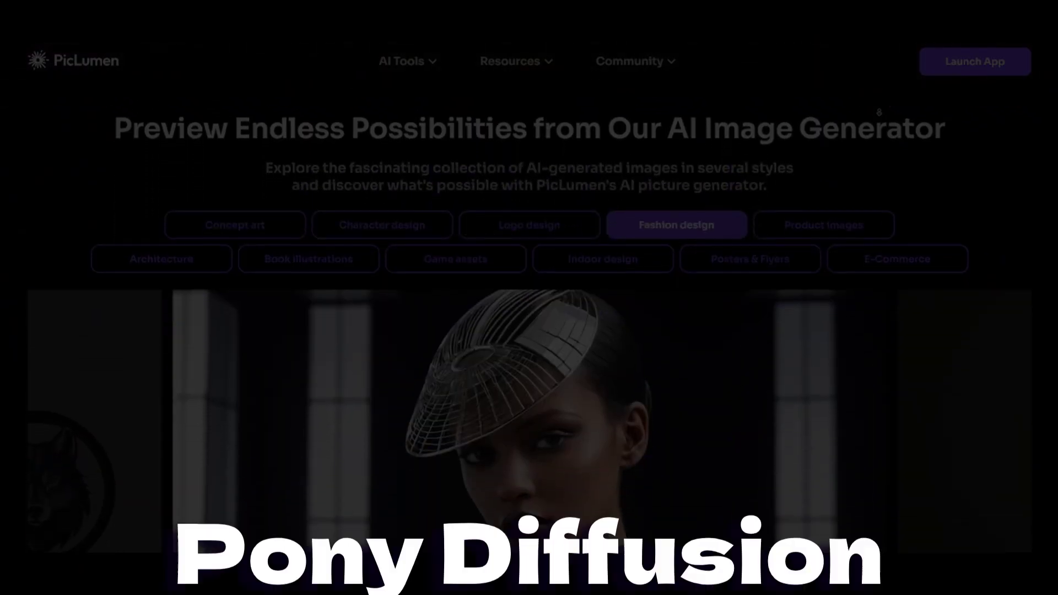
{"action": "scroll", "coordinate": [879, 112], "scroll_direction": "down", "scroll_amount": 4}
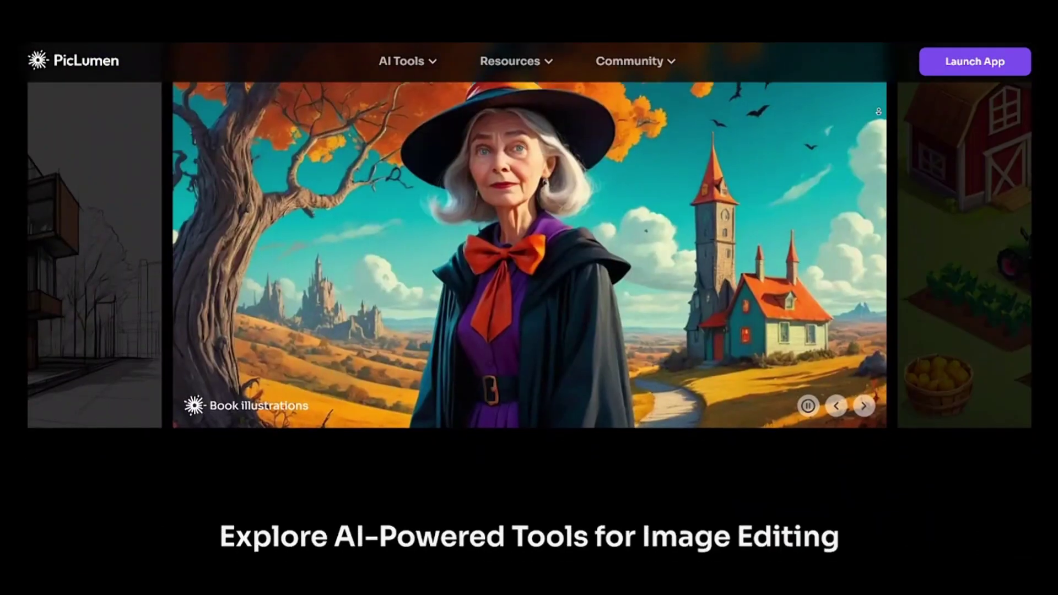
{"action": "scroll", "coordinate": [879, 112], "scroll_direction": "down", "scroll_amount": 5}
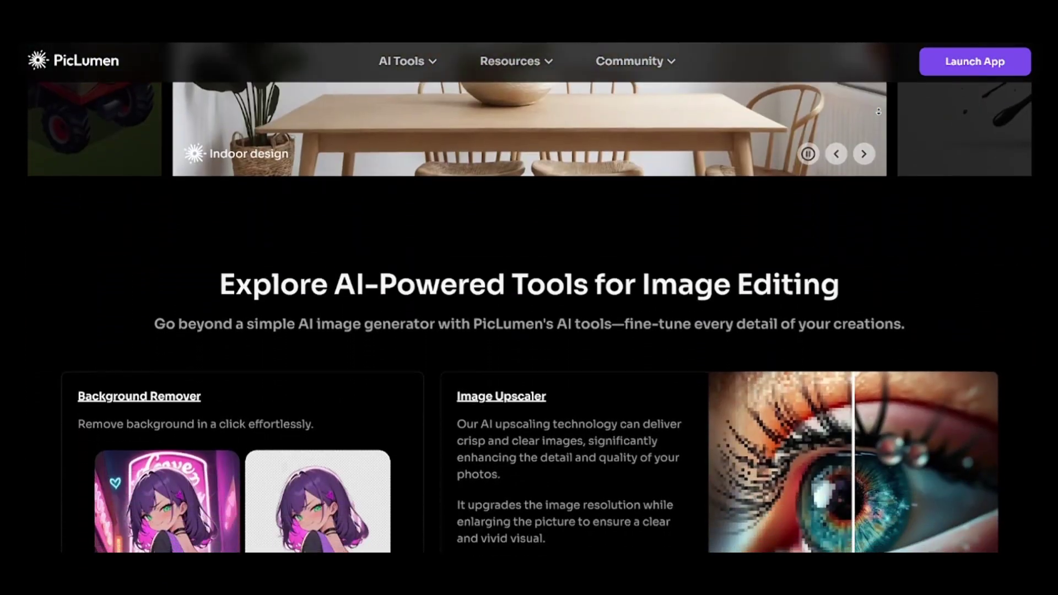
{"action": "scroll", "coordinate": [878, 112], "scroll_direction": "down", "scroll_amount": 5}
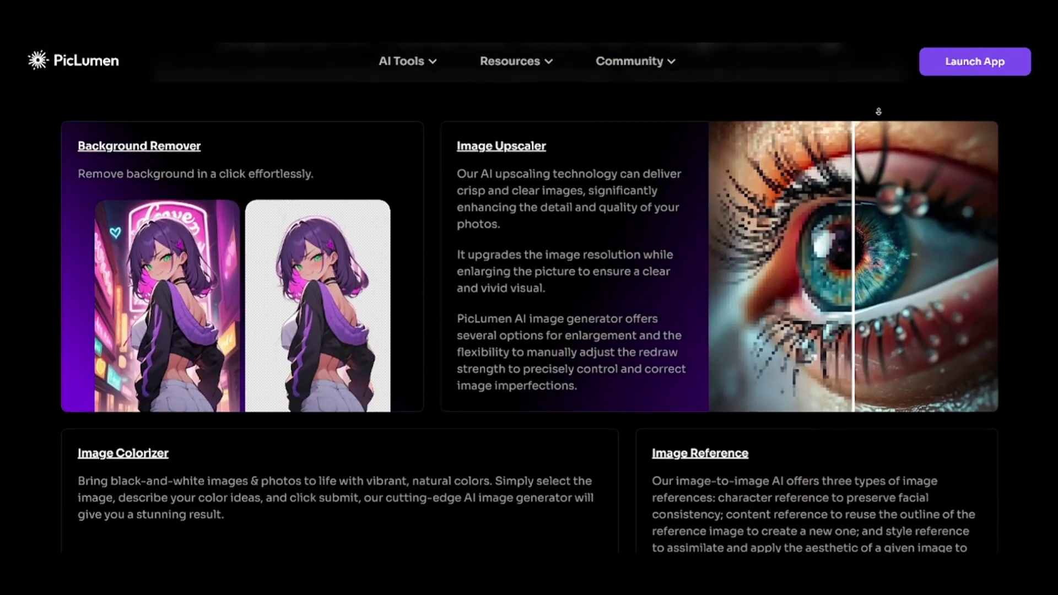
{"action": "scroll", "coordinate": [879, 111], "scroll_direction": "down", "scroll_amount": 4}
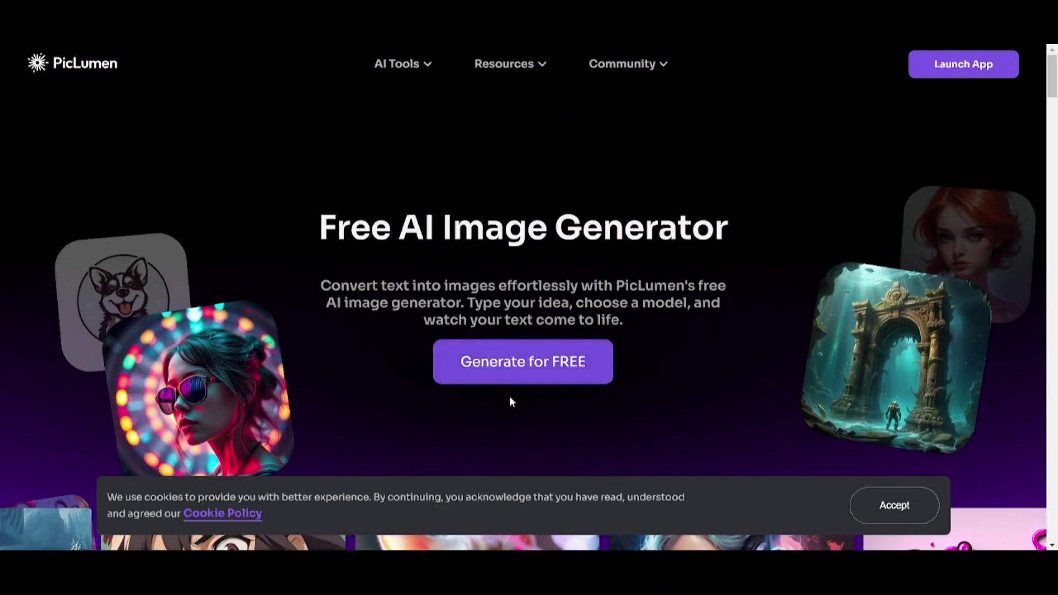
{"action": "left_click", "coordinate": [515, 368]}
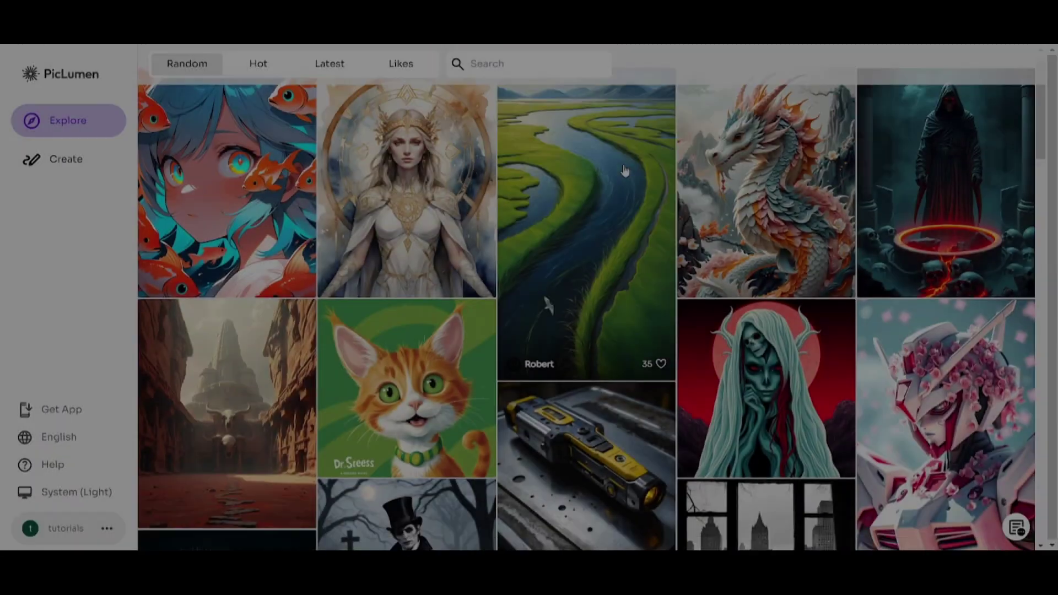
Step: Switch the interface theme from System (Light) to Dark
{"action": "scroll", "coordinate": [624, 174], "scroll_direction": "down", "scroll_amount": 4}
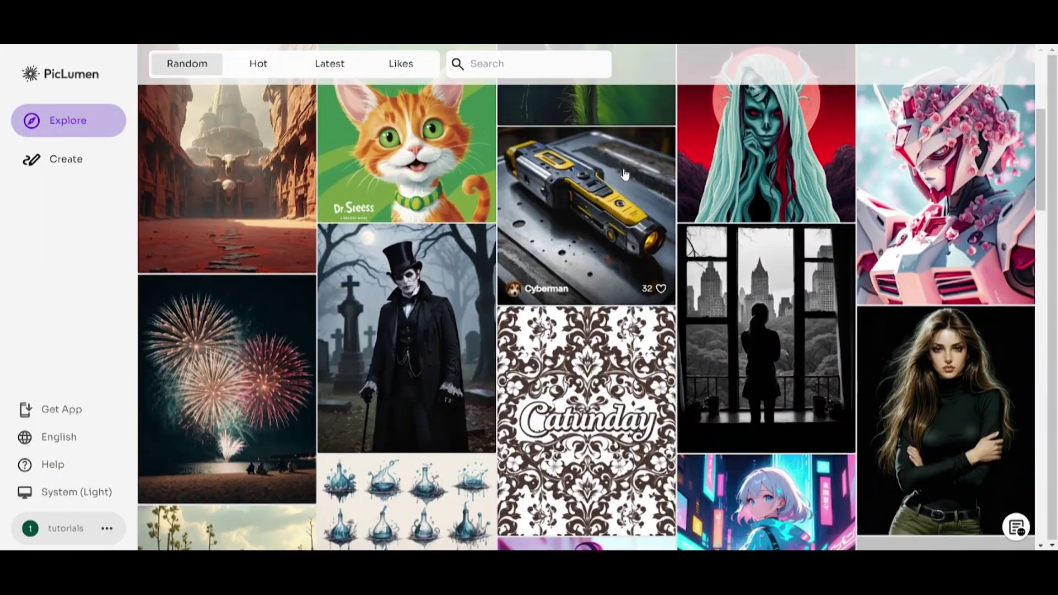
{"action": "scroll", "coordinate": [624, 174], "scroll_direction": "up", "scroll_amount": 3}
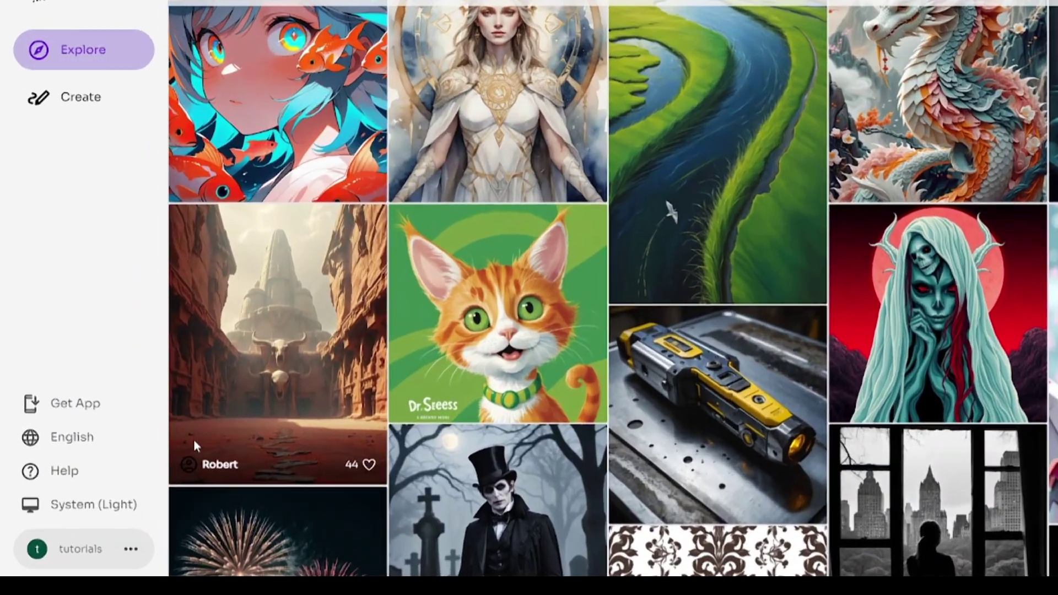
{"action": "left_click", "coordinate": [74, 506]}
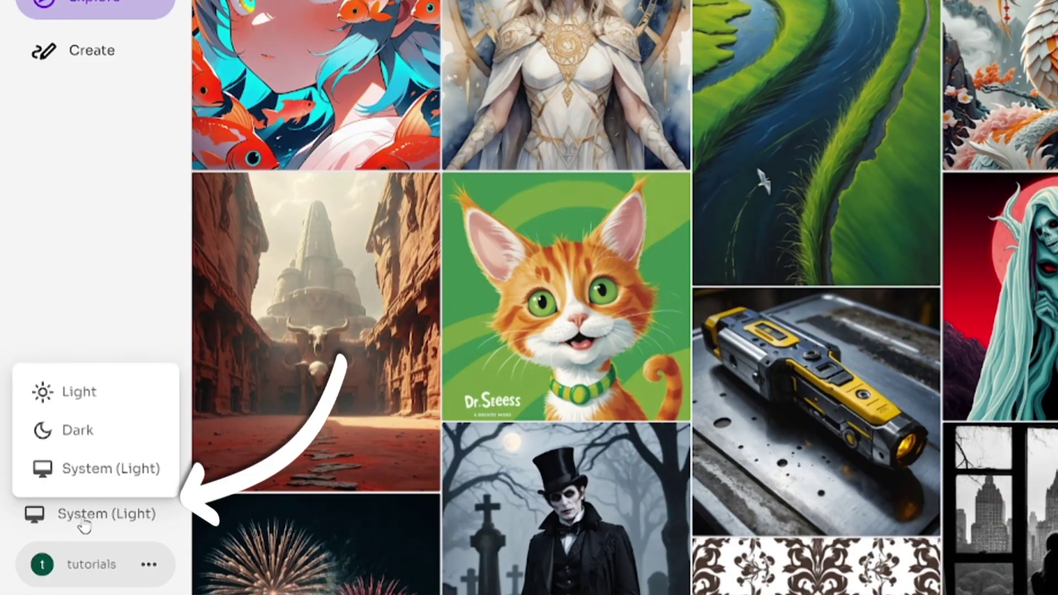
{"action": "left_click", "coordinate": [76, 430]}
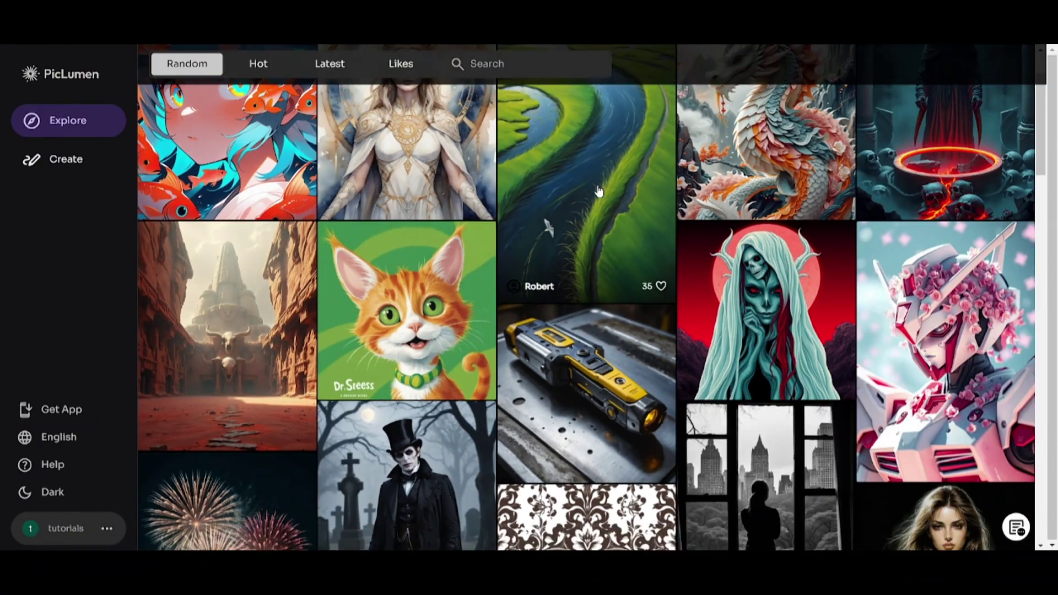
Step: Open the neon-lit woman portrait in the Explore gallery to view its settings
{"action": "scroll", "coordinate": [802, 290], "scroll_direction": "down", "scroll_amount": 8}
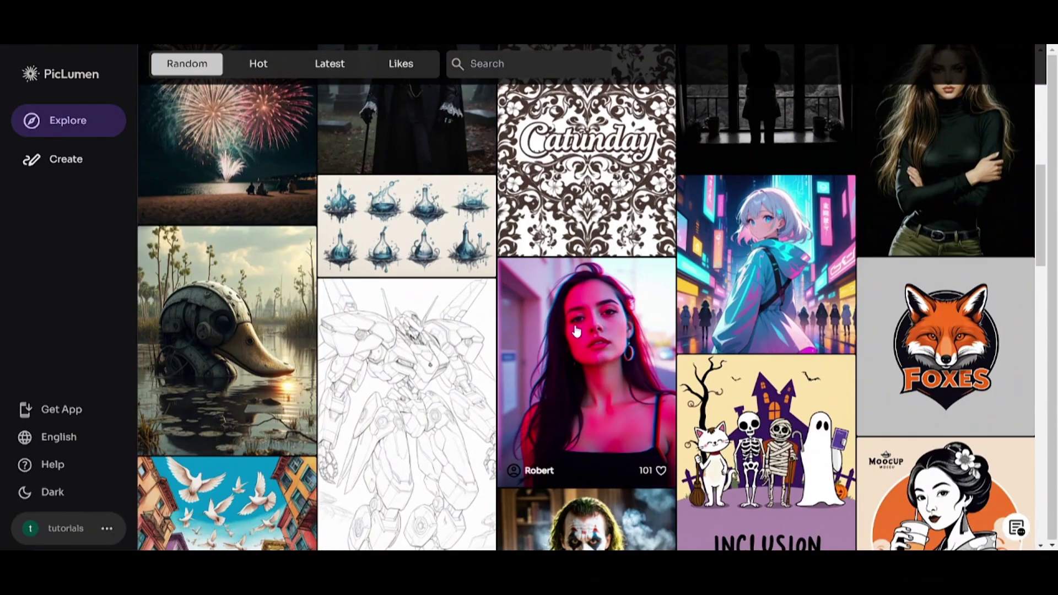
{"action": "left_click", "coordinate": [576, 331]}
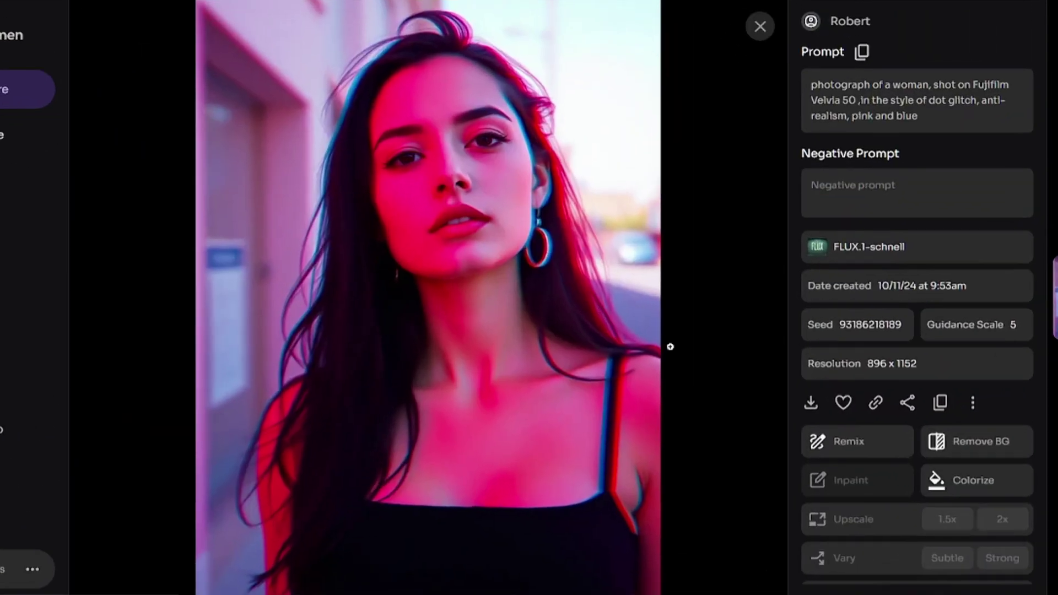
{"action": "scroll", "coordinate": [863, 518], "scroll_direction": "down", "scroll_amount": 2}
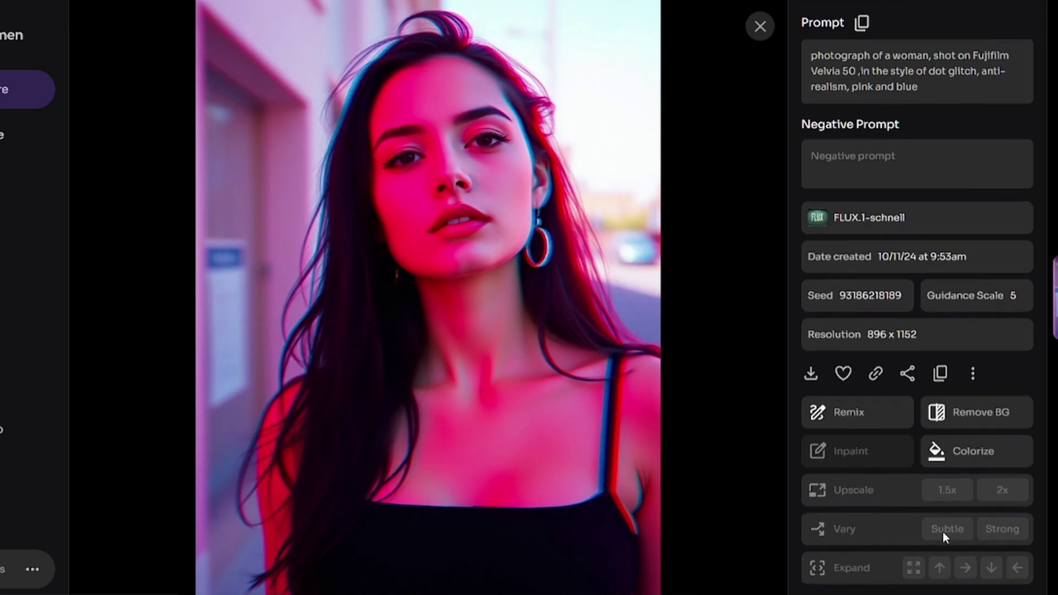
Step: Close the portrait's details and go to the Create page
{"action": "left_click", "coordinate": [732, 46]}
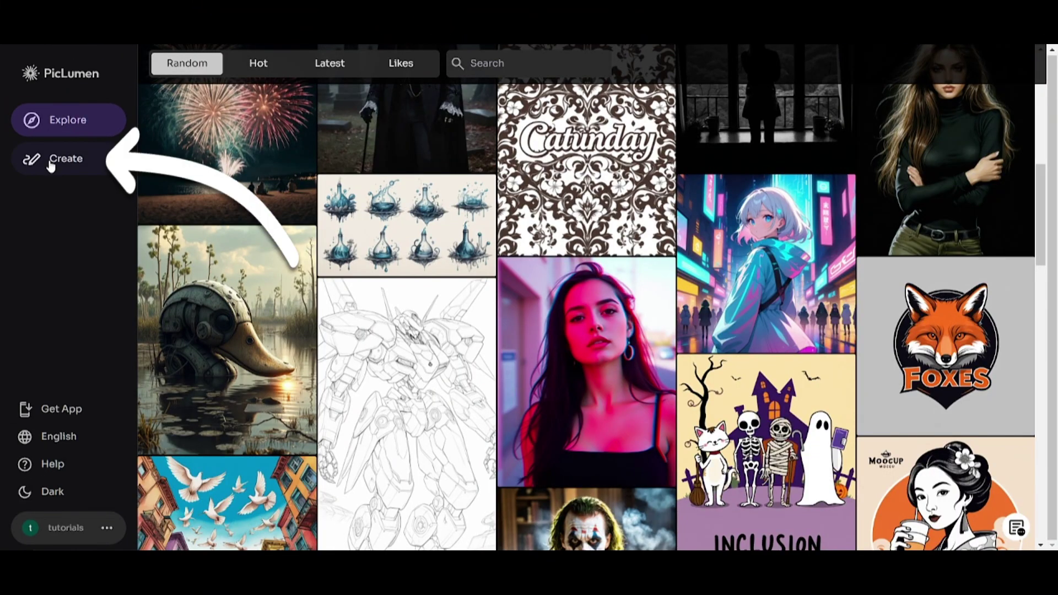
{"action": "left_click", "coordinate": [25, 154]}
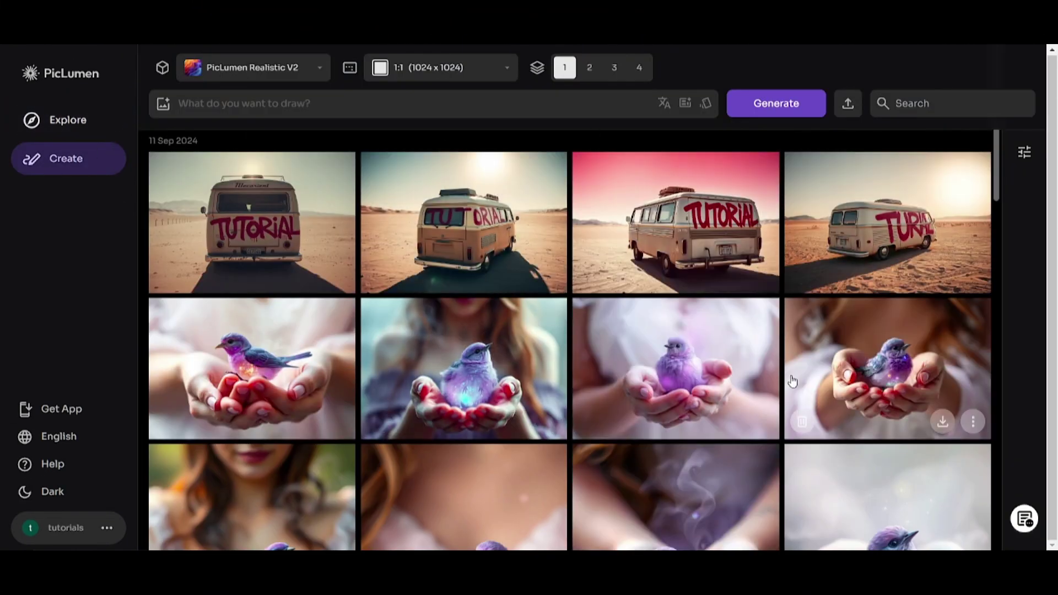
{"action": "mouse_move", "coordinate": [354, 217]}
Step: Review the model and aspect-ratio lists, and set four images per generation
{"action": "left_click", "coordinate": [316, 49]}
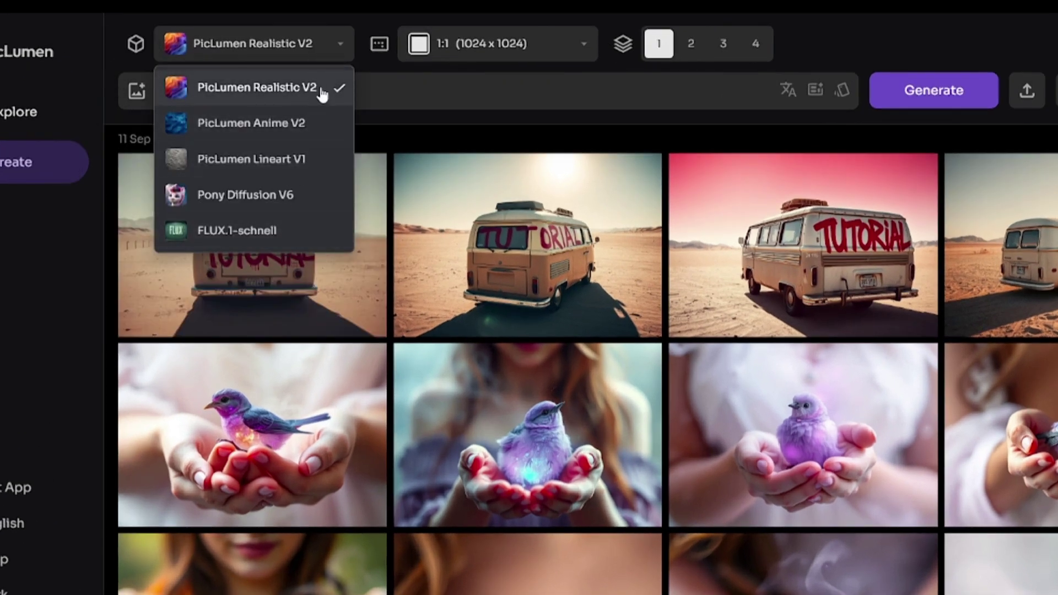
{"action": "left_click", "coordinate": [529, 44]}
{"action": "scroll", "coordinate": [485, 148], "scroll_direction": "down", "scroll_amount": 5}
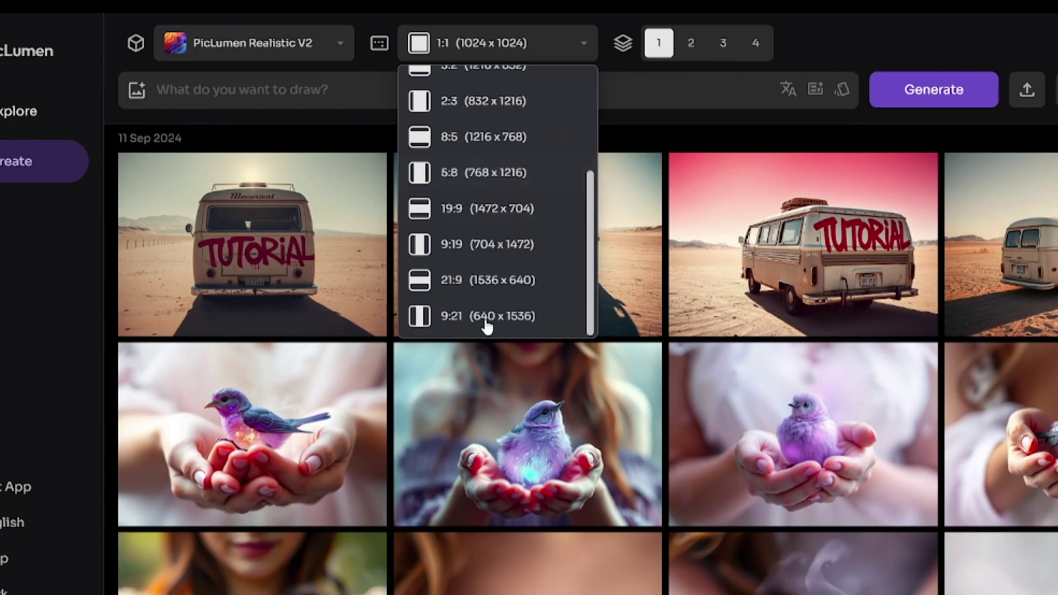
{"action": "left_click", "coordinate": [755, 43]}
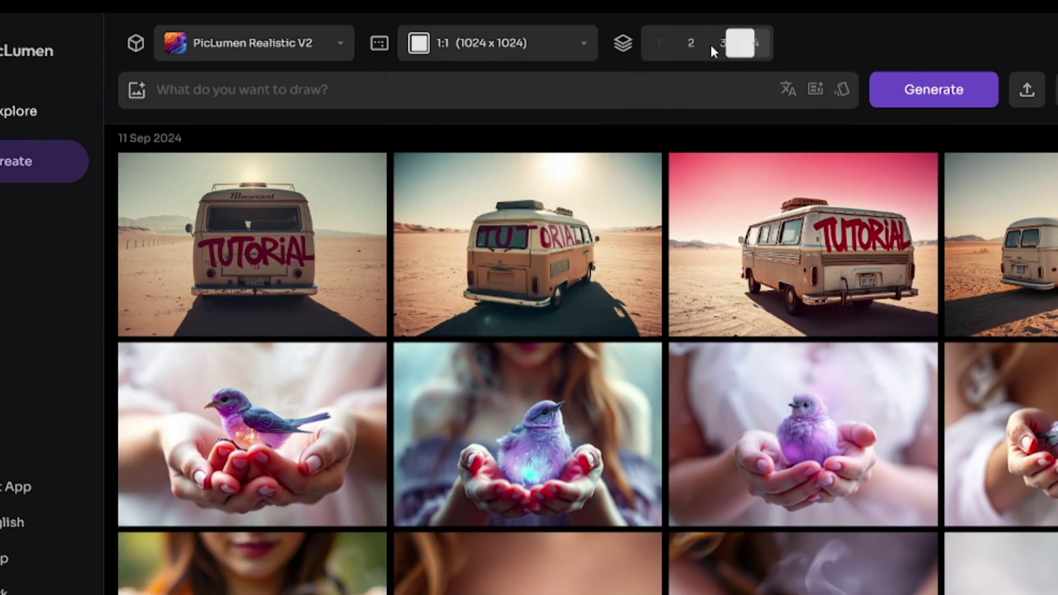
Step: Enter 'young woman stands in garden, autumn, golden leaves', choose 16:9 (1344 x 768), and enhance the prompt
{"action": "left_click", "coordinate": [199, 88]}
{"action": "type", "text": "young woman "}
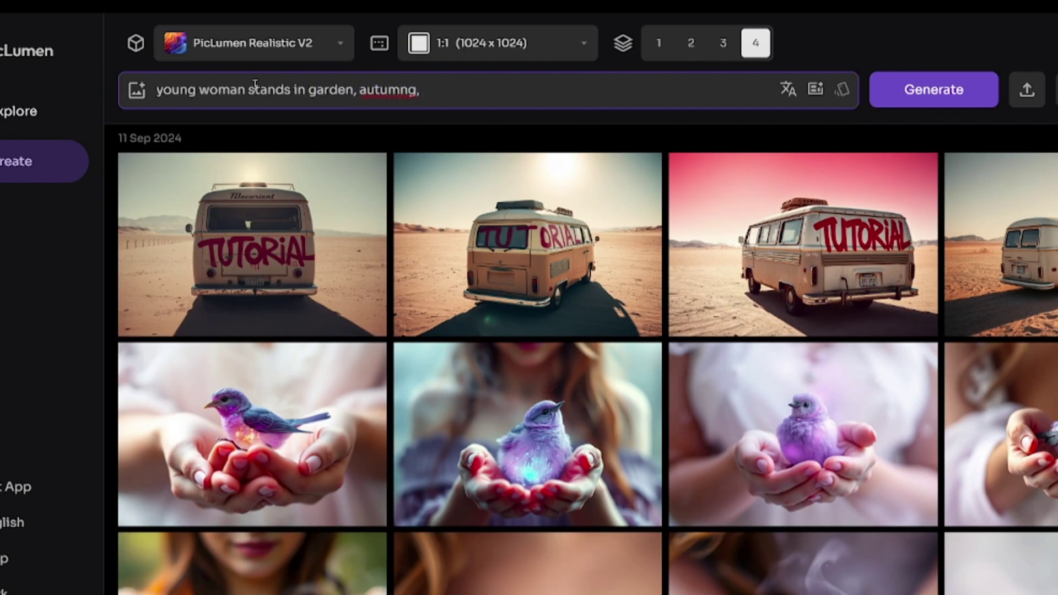
{"action": "type", "text": "stands in garden, autumn, golden leaves"}
{"action": "left_click", "coordinate": [572, 34]}
{"action": "left_click", "coordinate": [524, 124]}
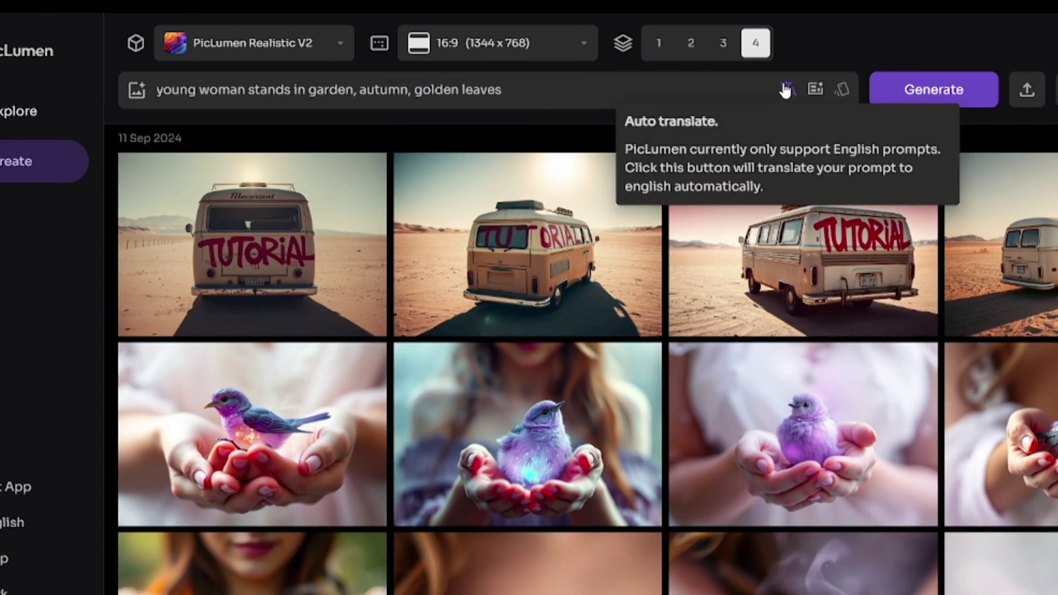
{"action": "left_click", "coordinate": [815, 91]}
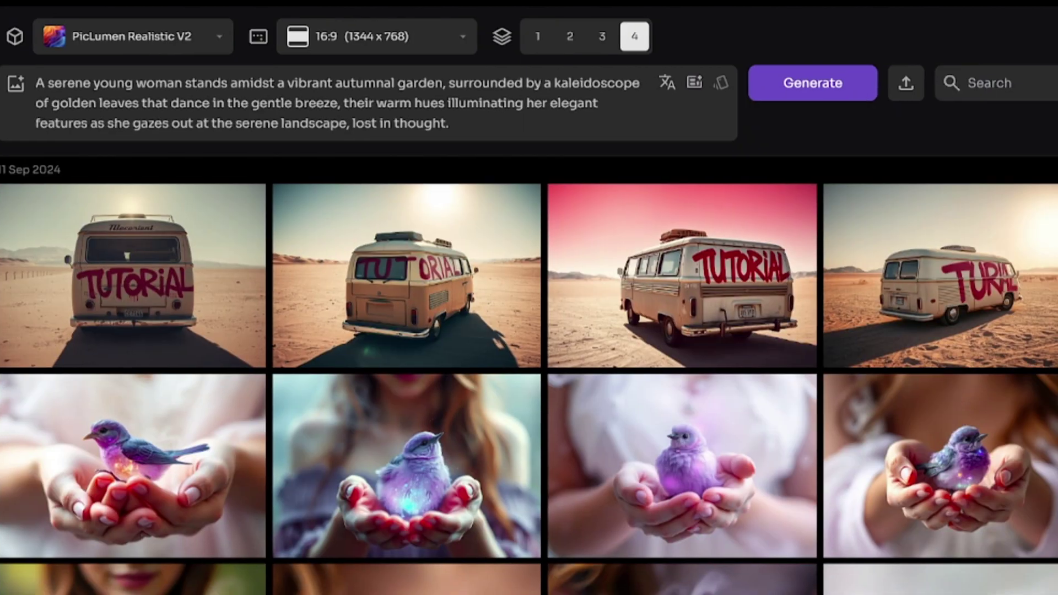
Step: Extend the negative prompt to 'NSFW, watermark, rain' and raise Steps from 25 to 36
{"action": "left_click", "coordinate": [1057, 191]}
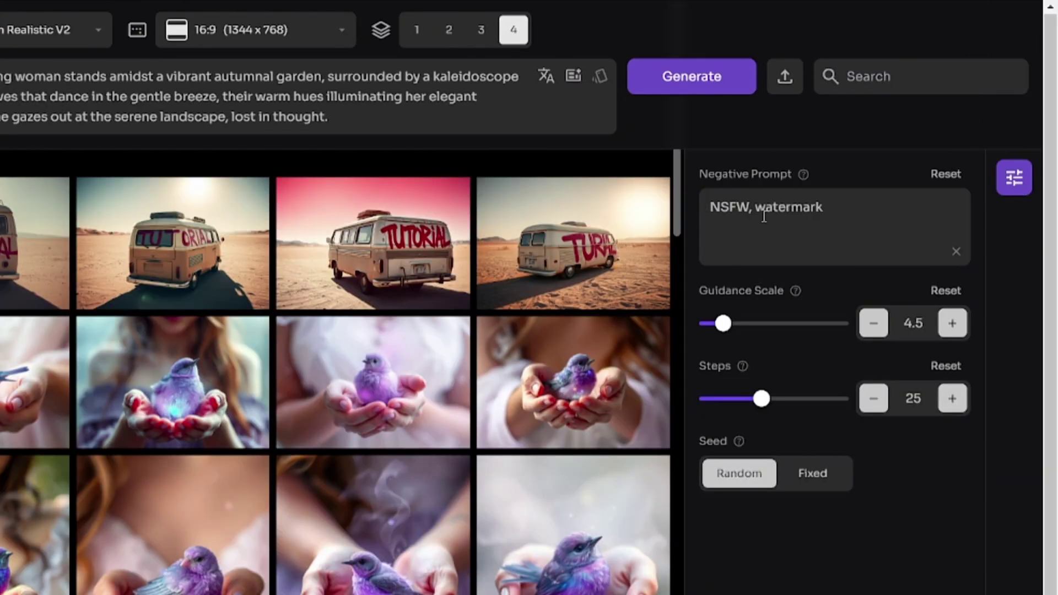
{"action": "type", "text": ", rain"}
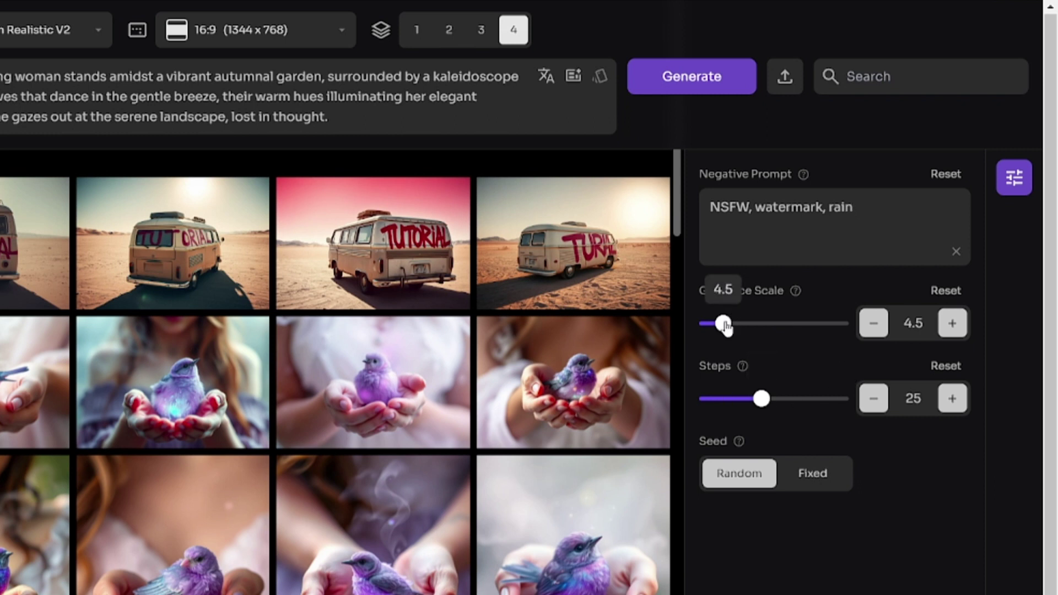
{"action": "left_click_drag", "start_coordinate": [761, 399], "coordinate": [789, 411]}
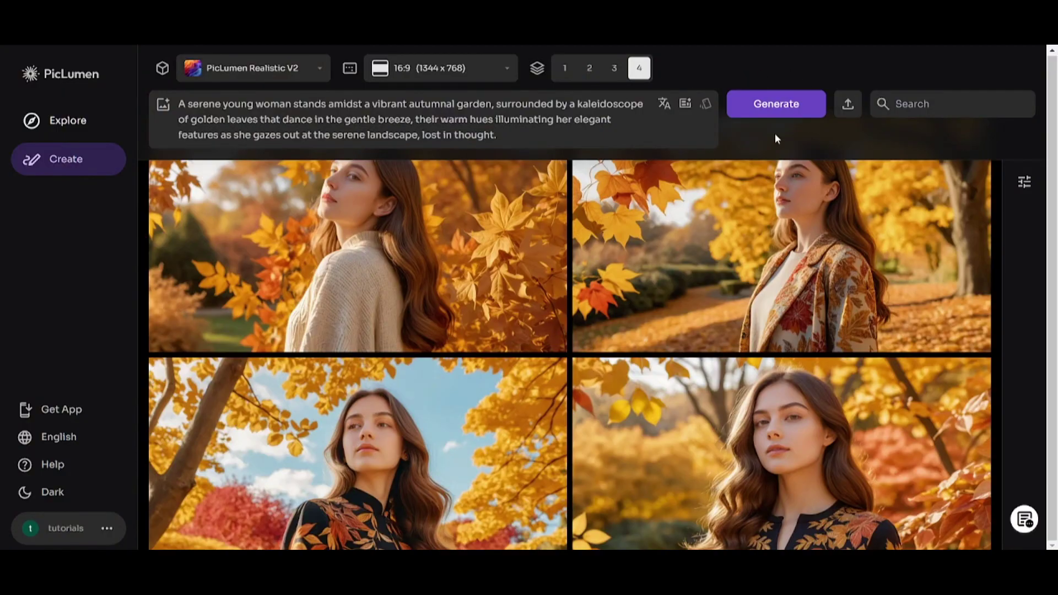
Step: View the top-left autumn sweater portrait, then bring up its follow-up actions menu
{"action": "left_click", "coordinate": [414, 247]}
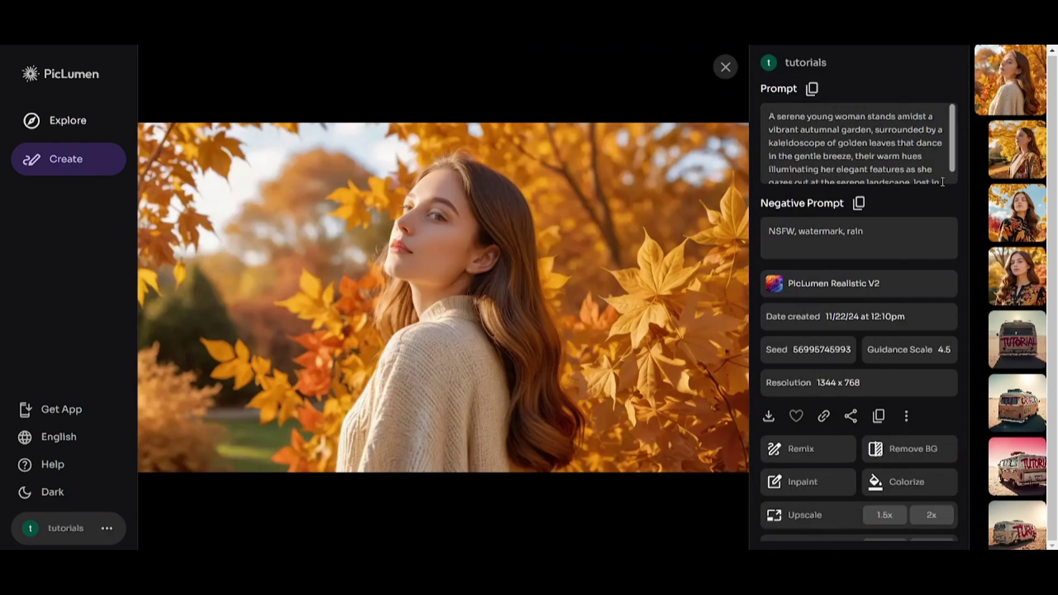
{"action": "scroll", "coordinate": [863, 371], "scroll_direction": "down", "scroll_amount": 2}
{"action": "scroll", "coordinate": [845, 441], "scroll_direction": "up", "scroll_amount": 2}
{"action": "left_click", "coordinate": [725, 66]}
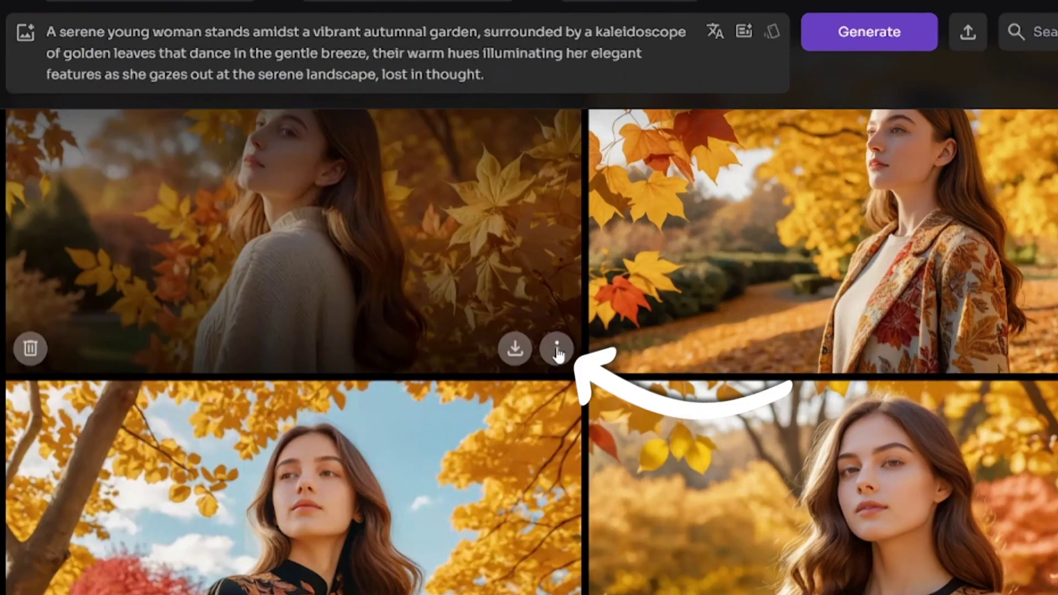
{"action": "left_click", "coordinate": [551, 337]}
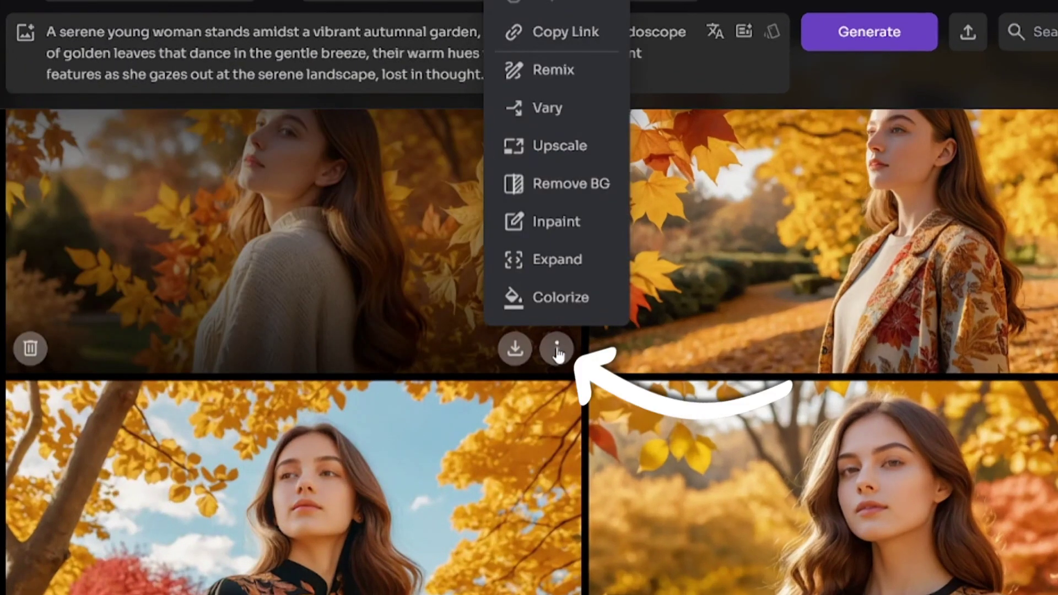
{"action": "scroll", "coordinate": [558, 386], "scroll_direction": "up", "scroll_amount": 2}
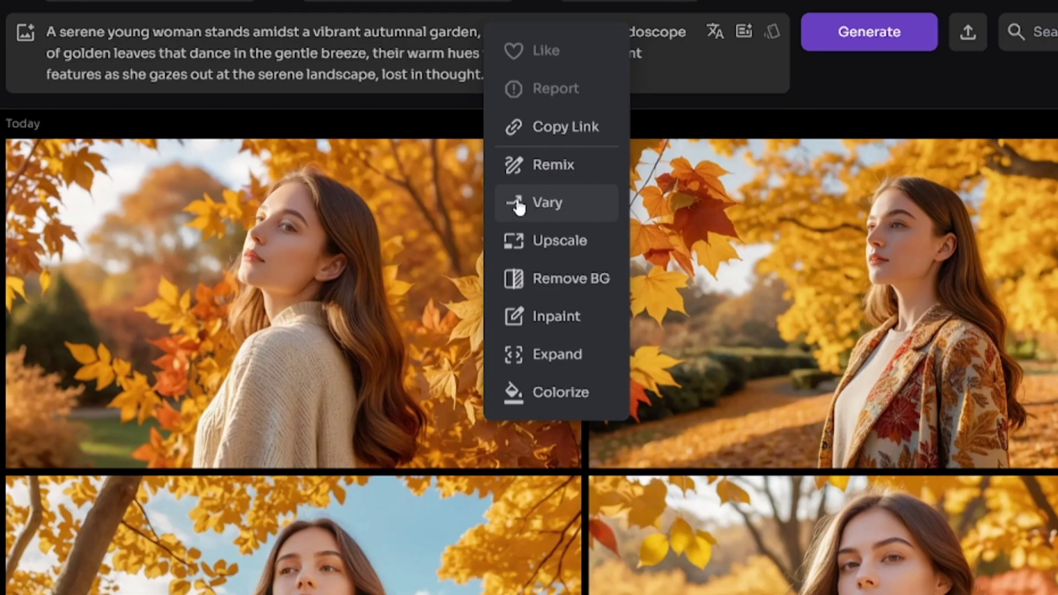
Step: Upscale the portrait 1.5x with redraw strength 0.4
{"action": "left_click", "coordinate": [554, 241]}
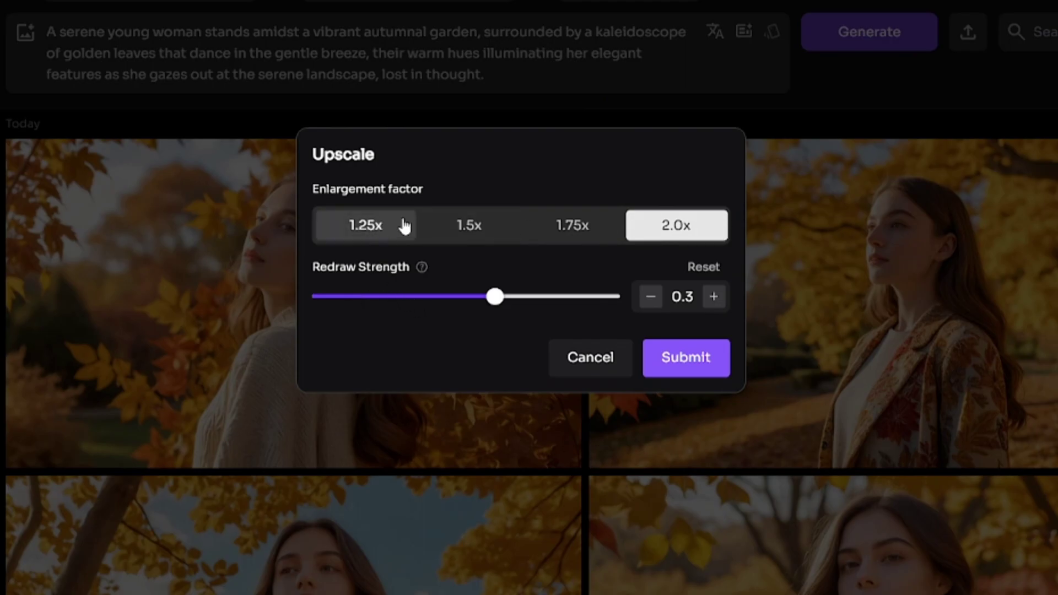
{"action": "left_click", "coordinate": [449, 226]}
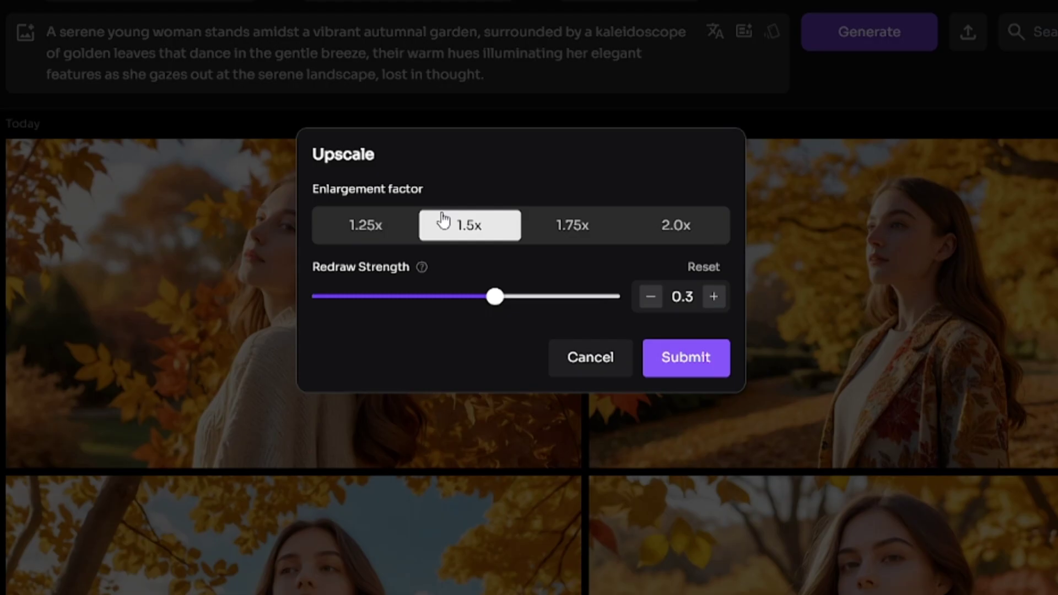
{"action": "left_click_drag", "start_coordinate": [498, 300], "coordinate": [551, 297]}
{"action": "left_click", "coordinate": [681, 358]}
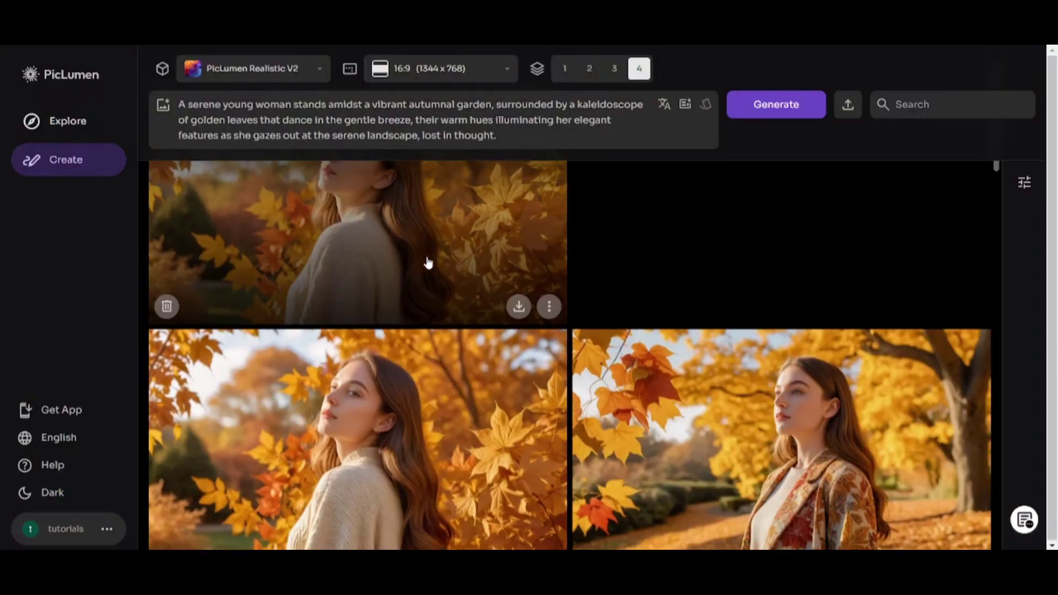
Step: Generate a background-removed copy of the portrait with Remove BG
{"action": "scroll", "coordinate": [551, 441], "scroll_direction": "down", "scroll_amount": 2}
{"action": "left_click", "coordinate": [551, 441]}
{"action": "left_click", "coordinate": [571, 318]}
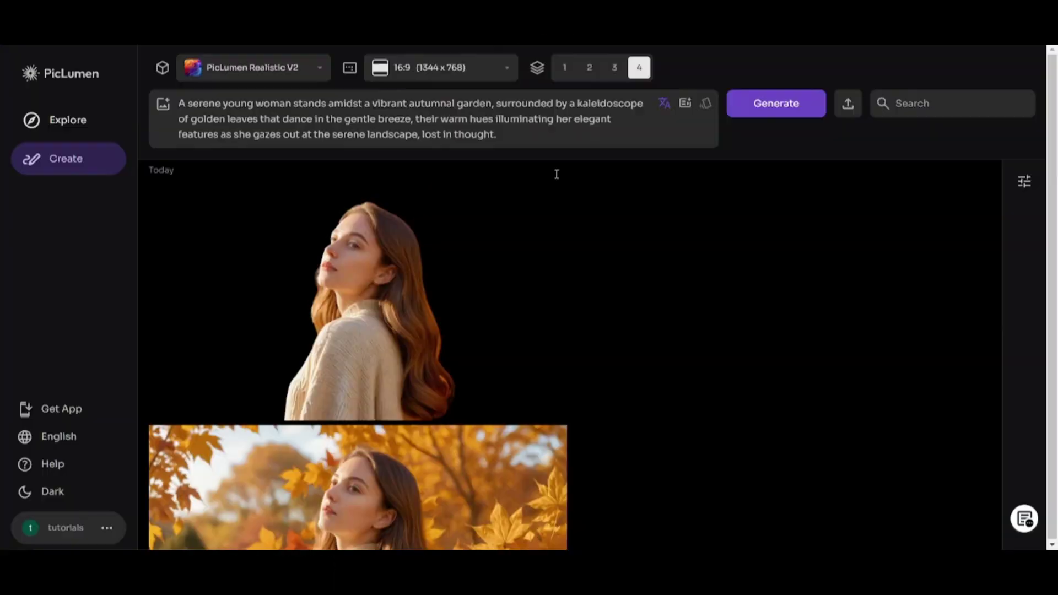
{"action": "scroll", "coordinate": [551, 330], "scroll_direction": "down", "scroll_amount": 5}
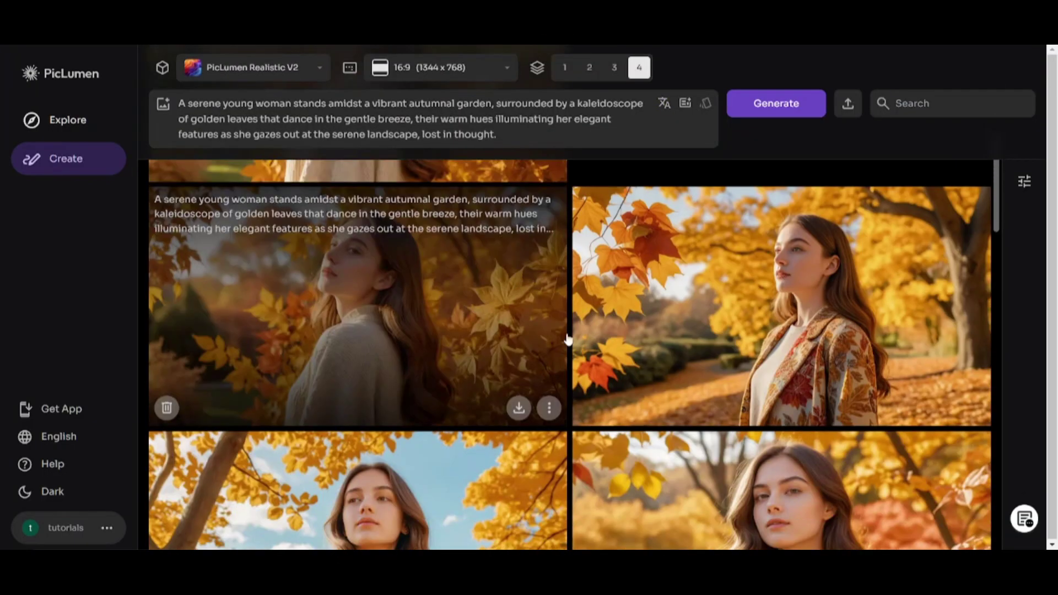
Step: Inpaint a black bird flying into the upper-left leaves of the portrait
{"action": "left_click", "coordinate": [549, 407]}
{"action": "left_click", "coordinate": [551, 316]}
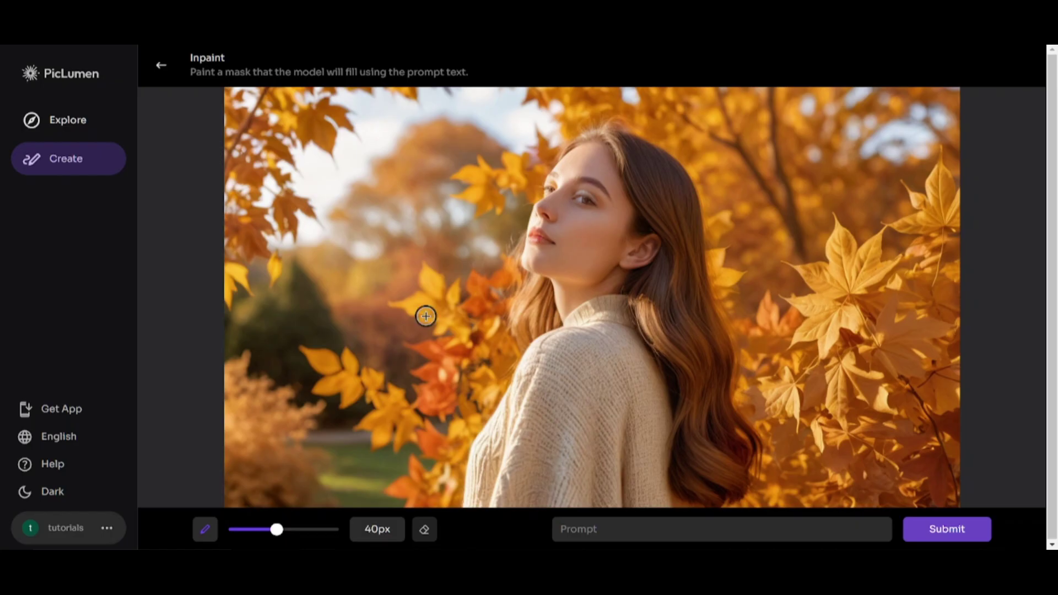
{"action": "mouse_move", "coordinate": [271, 141]}
{"action": "left_mouse_down"}
{"action": "mouse_move", "coordinate": [307, 130]}
{"action": "mouse_move", "coordinate": [357, 146]}
{"action": "mouse_move", "coordinate": [331, 160]}
{"action": "left_mouse_up"}
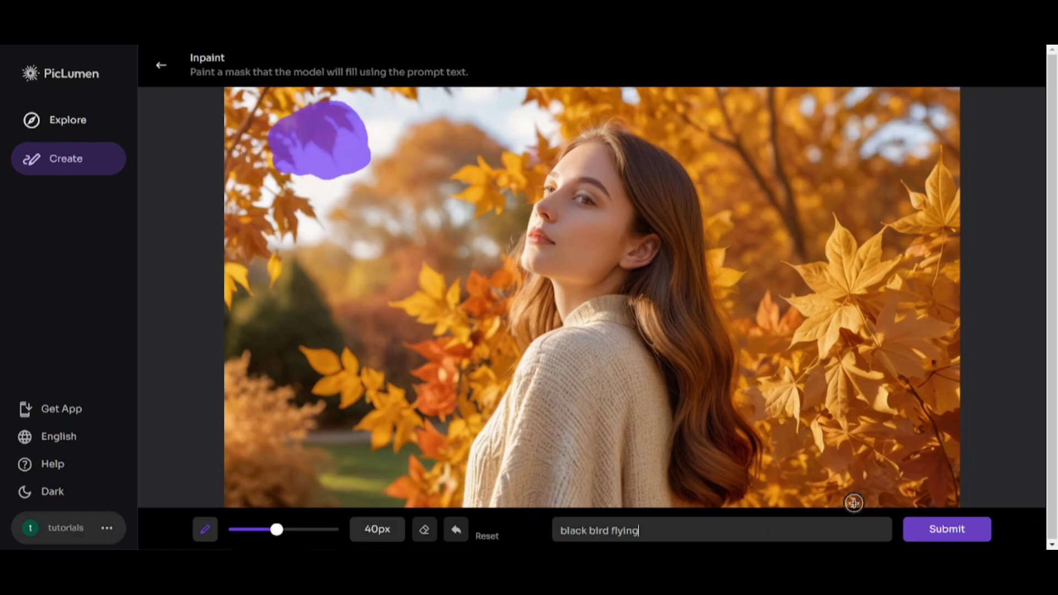
{"action": "left_click", "coordinate": [947, 530]}
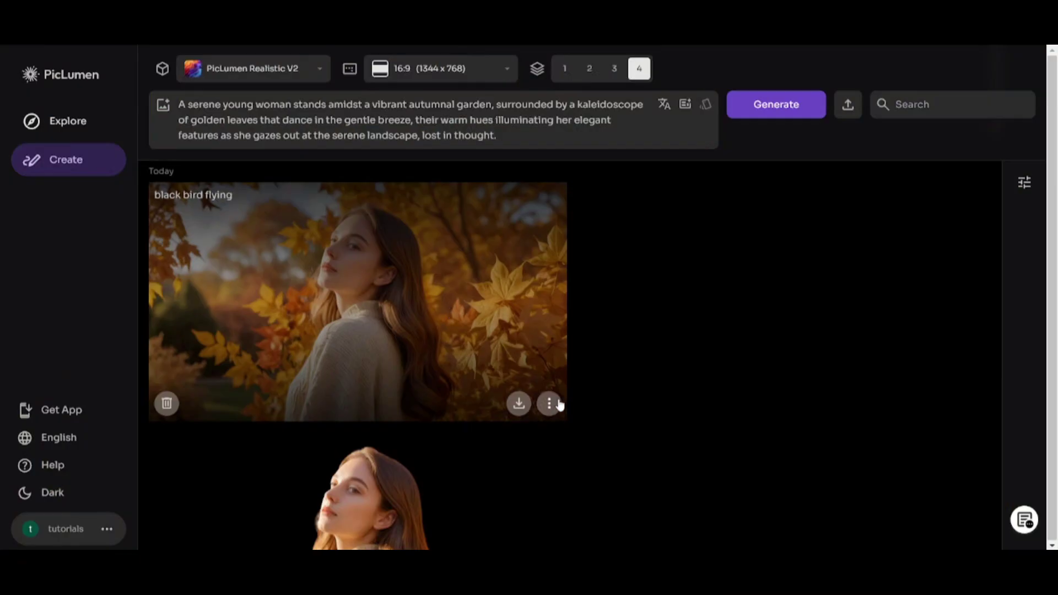
Step: Inpaint the woman's face to make her smile, then delete an unwanted result
{"action": "left_click", "coordinate": [550, 404]}
{"action": "left_click", "coordinate": [549, 311]}
{"action": "mouse_move", "coordinate": [541, 262]}
{"action": "left_mouse_down"}
{"action": "mouse_move", "coordinate": [633, 229]}
{"action": "mouse_move", "coordinate": [559, 238]}
{"action": "mouse_move", "coordinate": [612, 240]}
{"action": "left_mouse_up"}
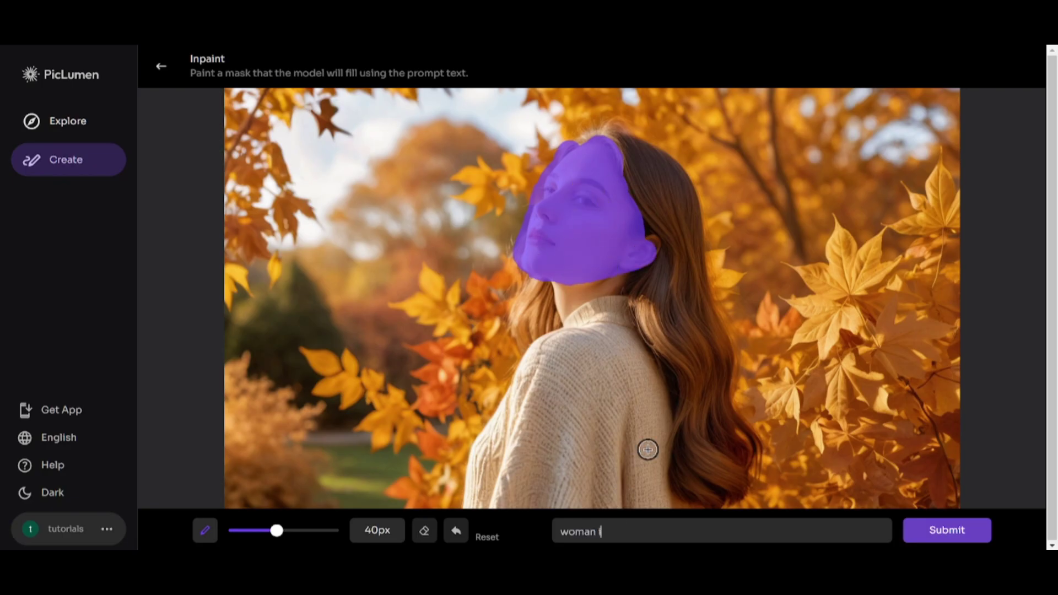
{"action": "key", "text": "Return"}
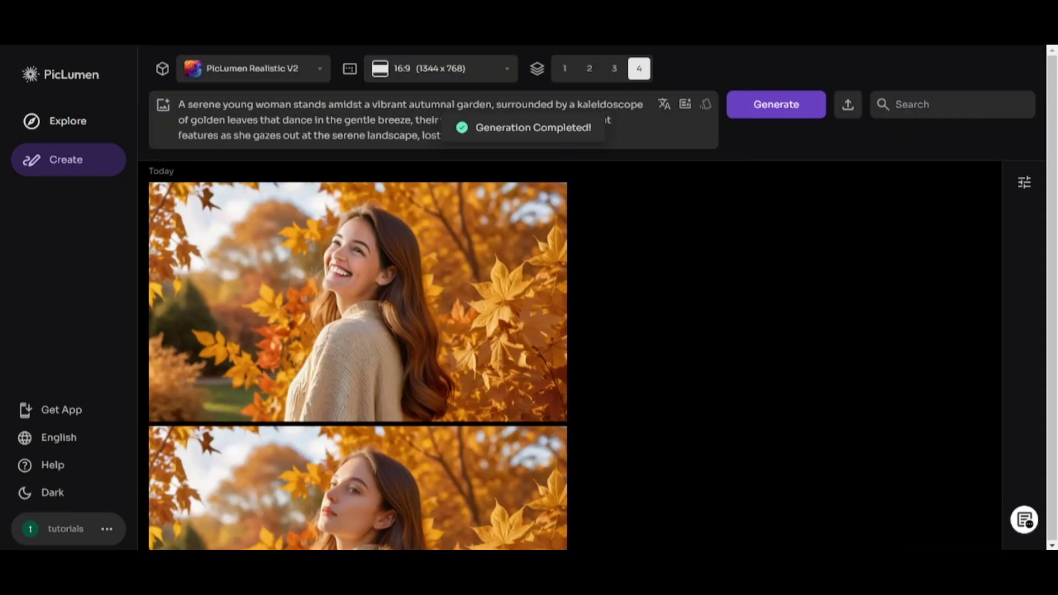
{"action": "left_click", "coordinate": [167, 406]}
{"action": "left_click", "coordinate": [634, 324]}
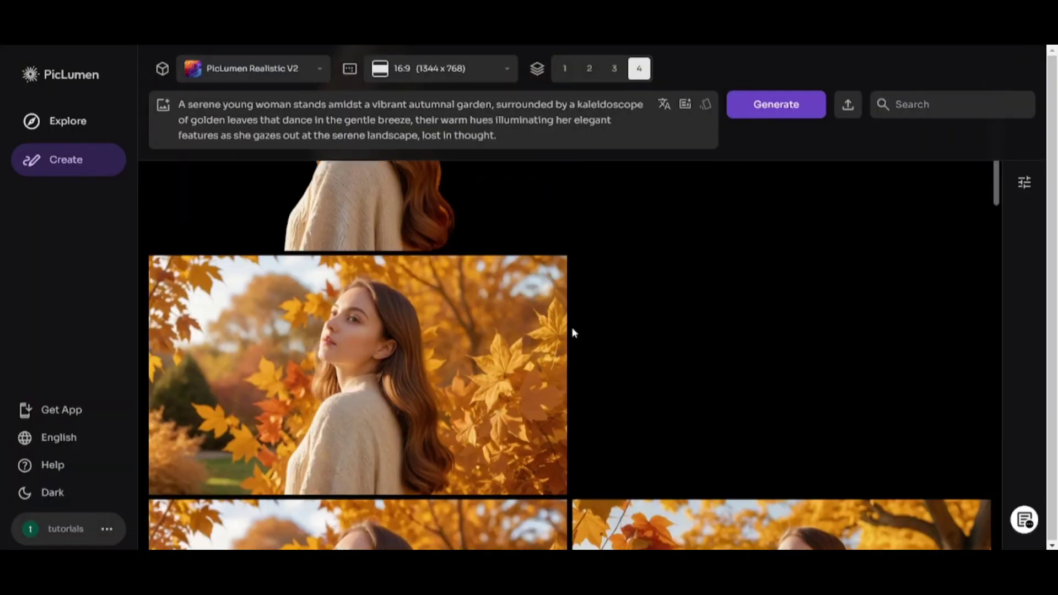
Step: Expand the portrait's canvas downward and to the left, to 1622 x 927
{"action": "left_click", "coordinate": [549, 445]}
{"action": "left_click", "coordinate": [521, 382]}
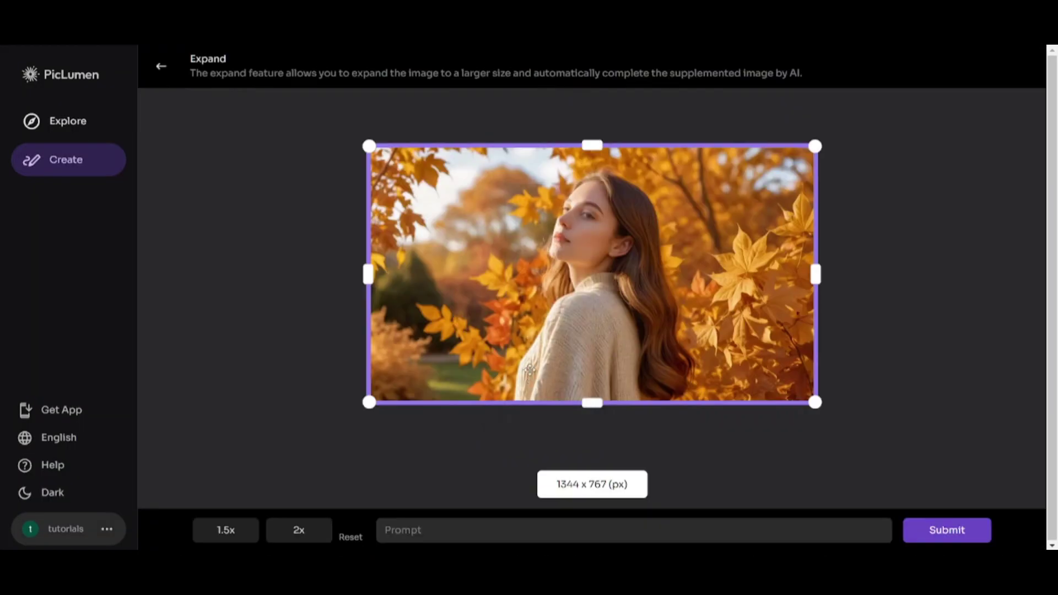
{"action": "left_click_drag", "start_coordinate": [594, 404], "coordinate": [592, 456]}
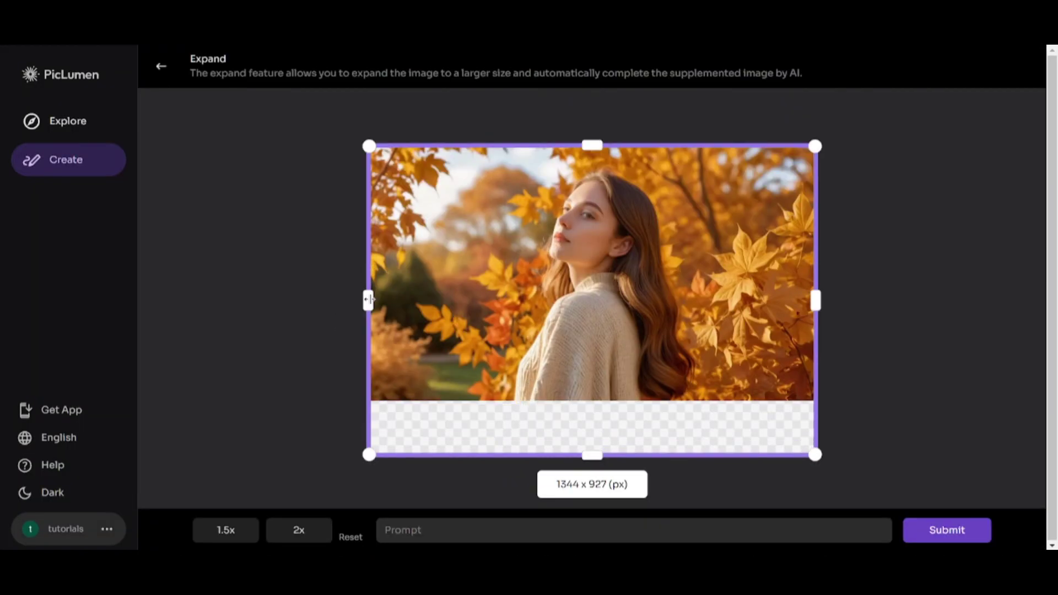
{"action": "left_click_drag", "start_coordinate": [369, 299], "coordinate": [83, 315]}
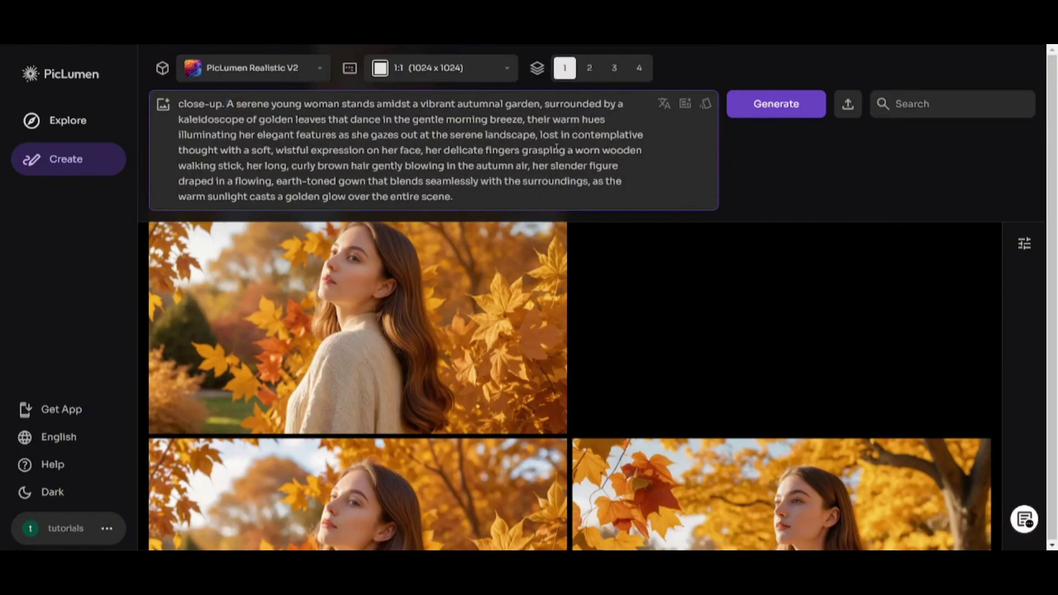
Step: Raise guidance scale to about 23.3, set two images per run, and generate
{"action": "left_click", "coordinate": [1025, 243]}
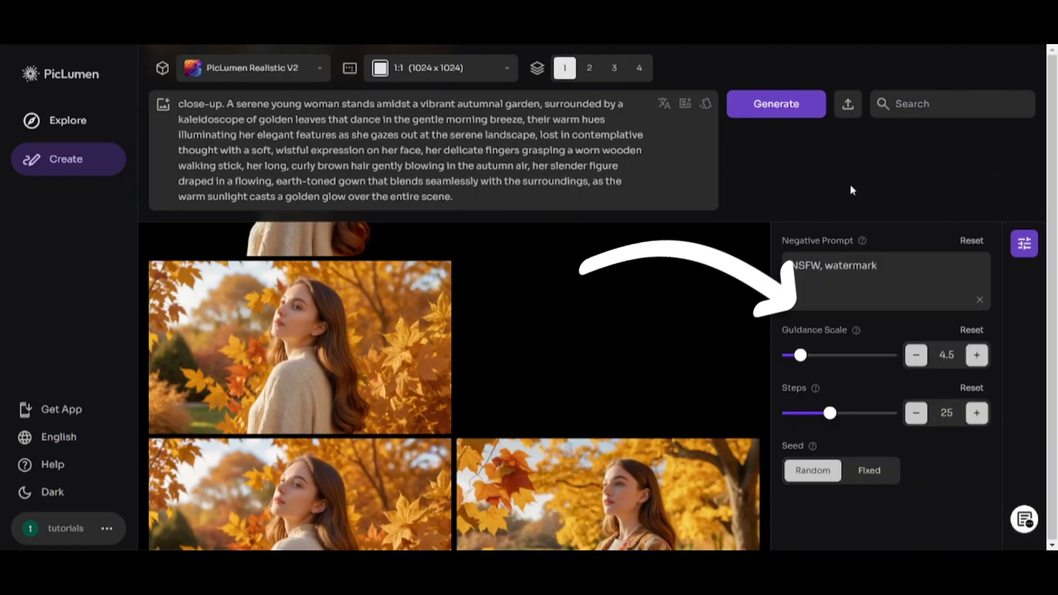
{"action": "left_click_drag", "start_coordinate": [800, 355], "coordinate": [873, 357]}
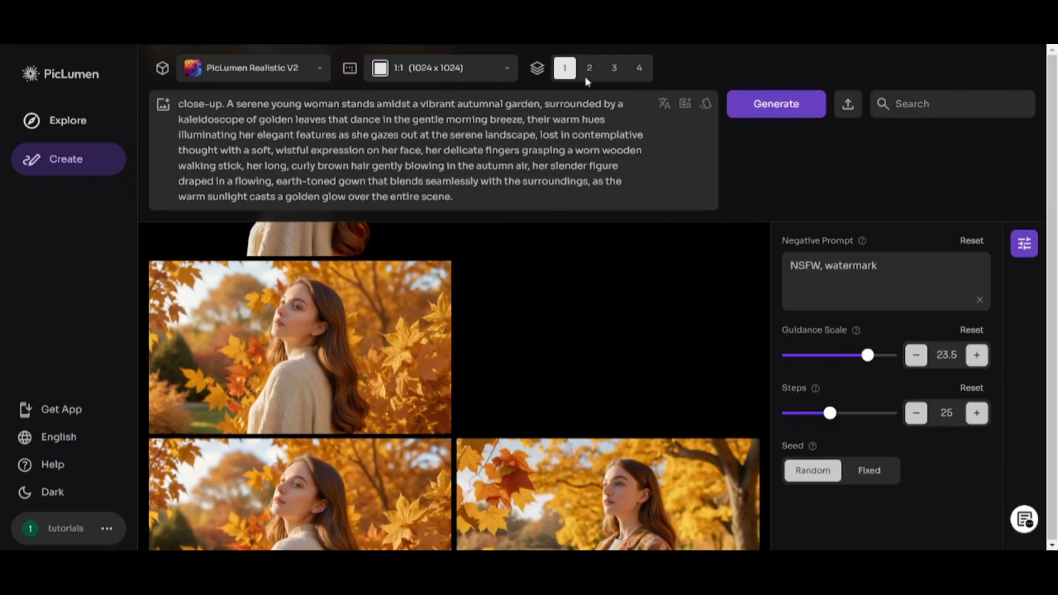
{"action": "left_click", "coordinate": [589, 68]}
{"action": "left_click", "coordinate": [871, 357]}
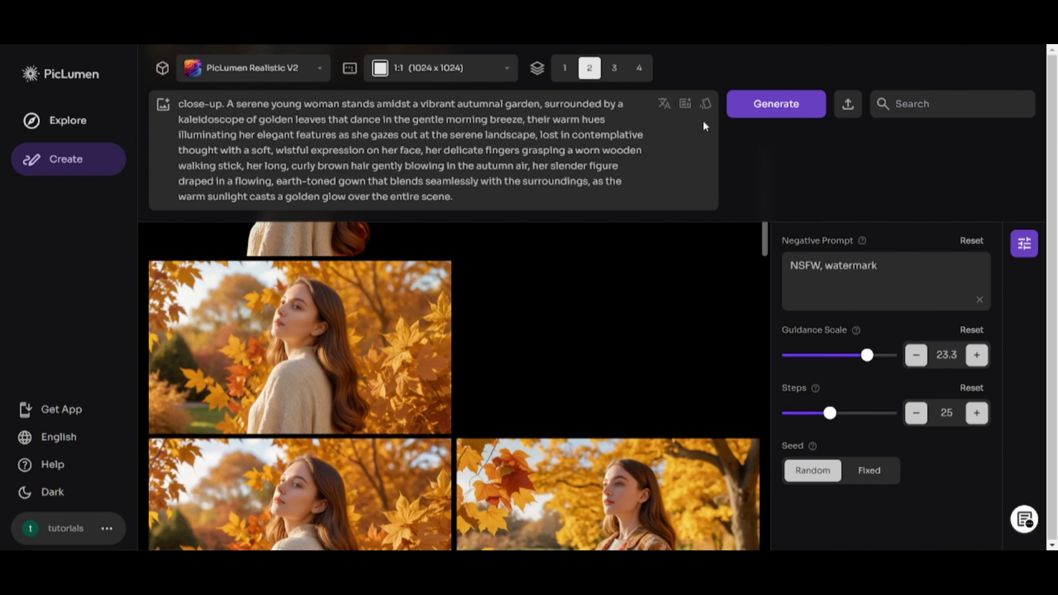
{"action": "left_click", "coordinate": [771, 108]}
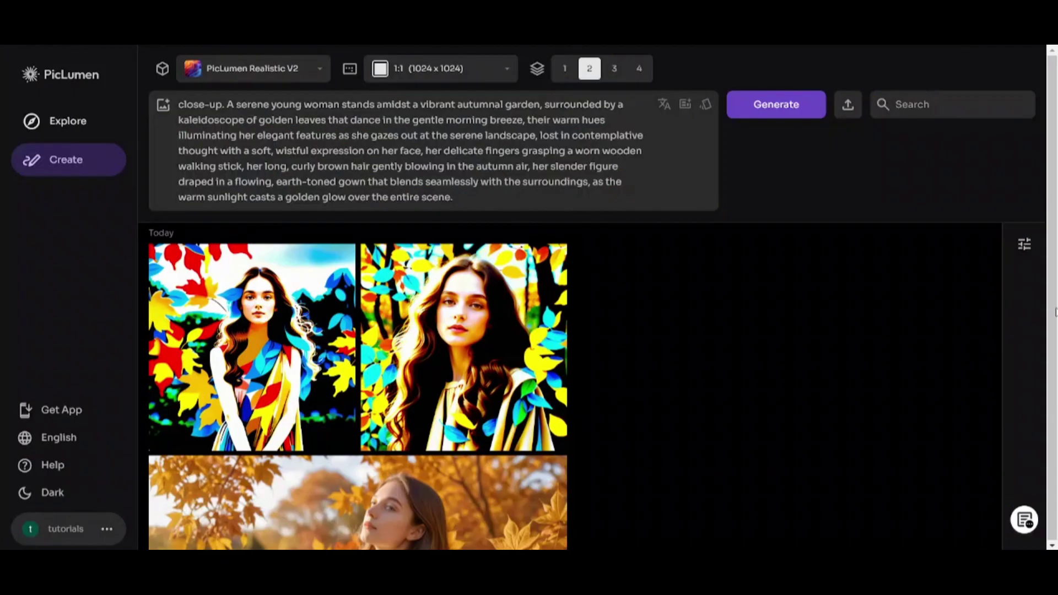
Step: Switch the model to Lineart V1 and generate three pencil sketches
{"action": "left_click", "coordinate": [314, 69]}
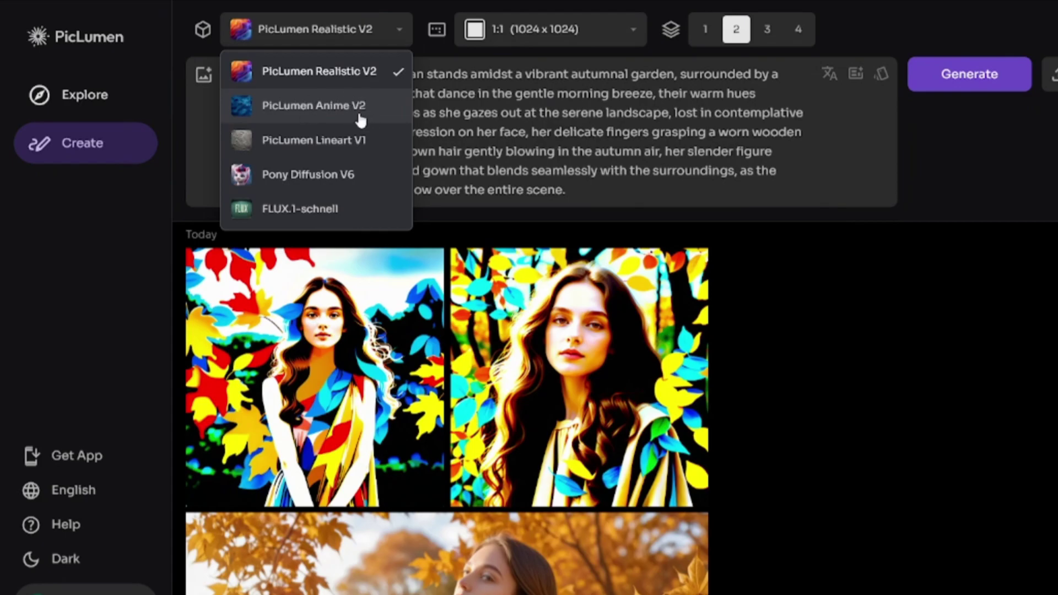
{"action": "left_click", "coordinate": [351, 116]}
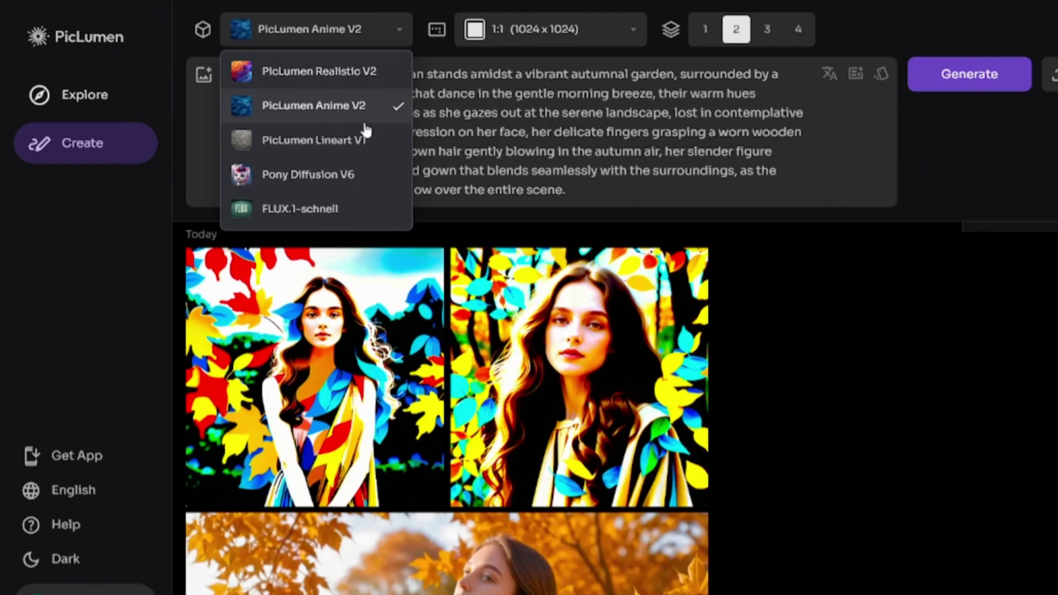
{"action": "left_click", "coordinate": [349, 142]}
{"action": "left_click", "coordinate": [768, 33]}
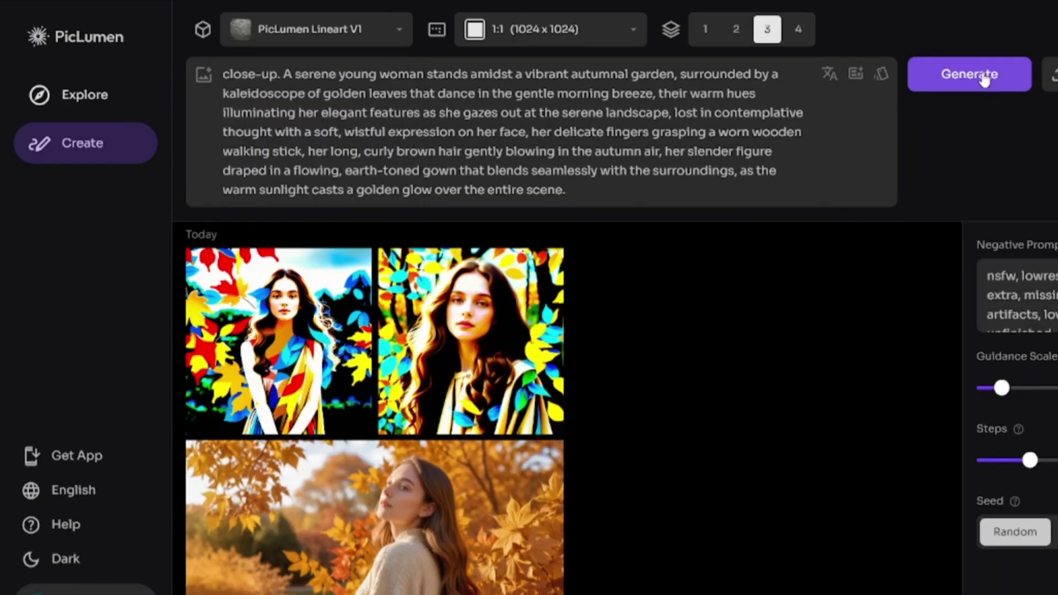
{"action": "left_click", "coordinate": [966, 74]}
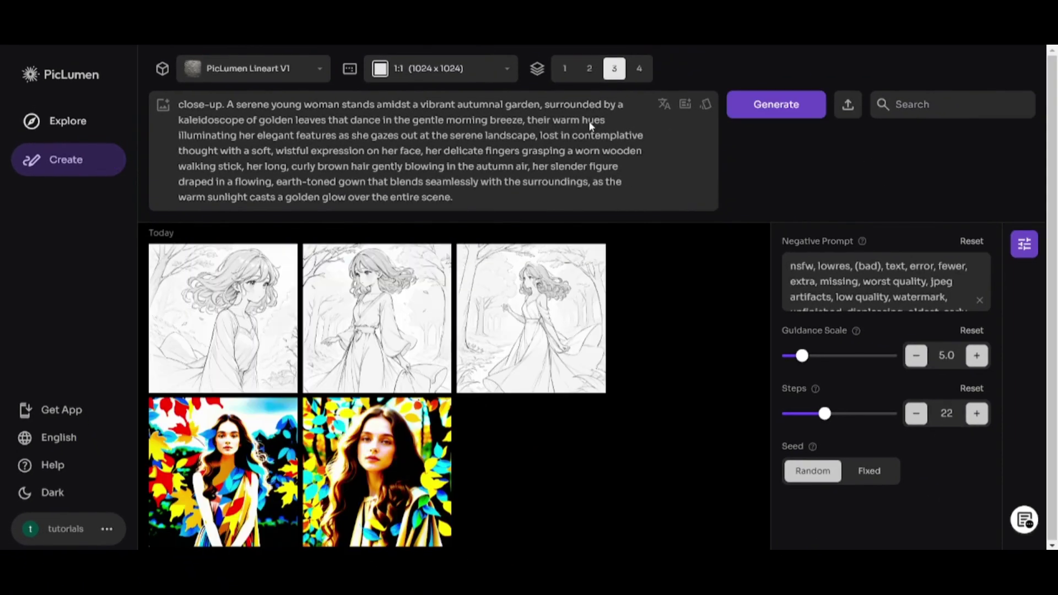
Step: Colorize the first sketch into a red-haired anime-style portrait
{"action": "left_click", "coordinate": [276, 380]}
{"action": "left_click", "coordinate": [290, 334]}
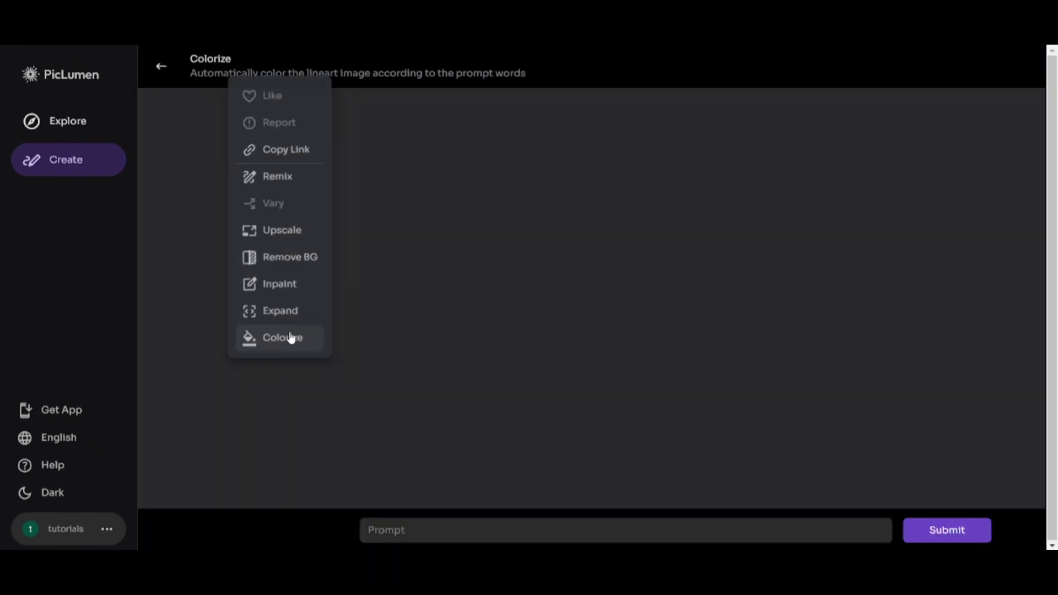
{"action": "left_click", "coordinate": [977, 534]}
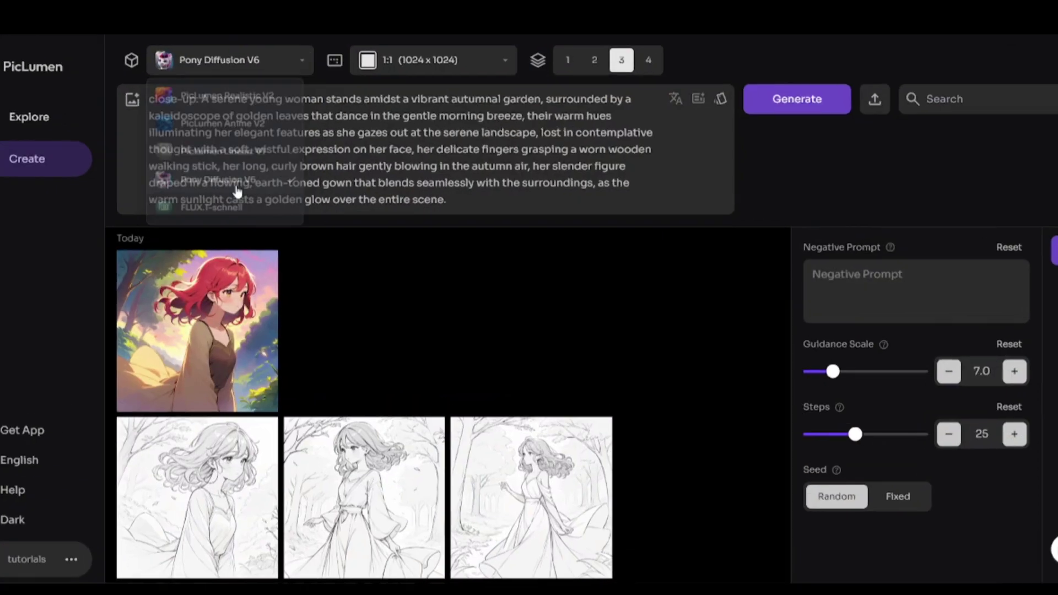
Step: Switch to Pony Diffusion V6, add the source_cartoon preset, and set the aspect ratio to 16:9
{"action": "left_click", "coordinate": [706, 104]}
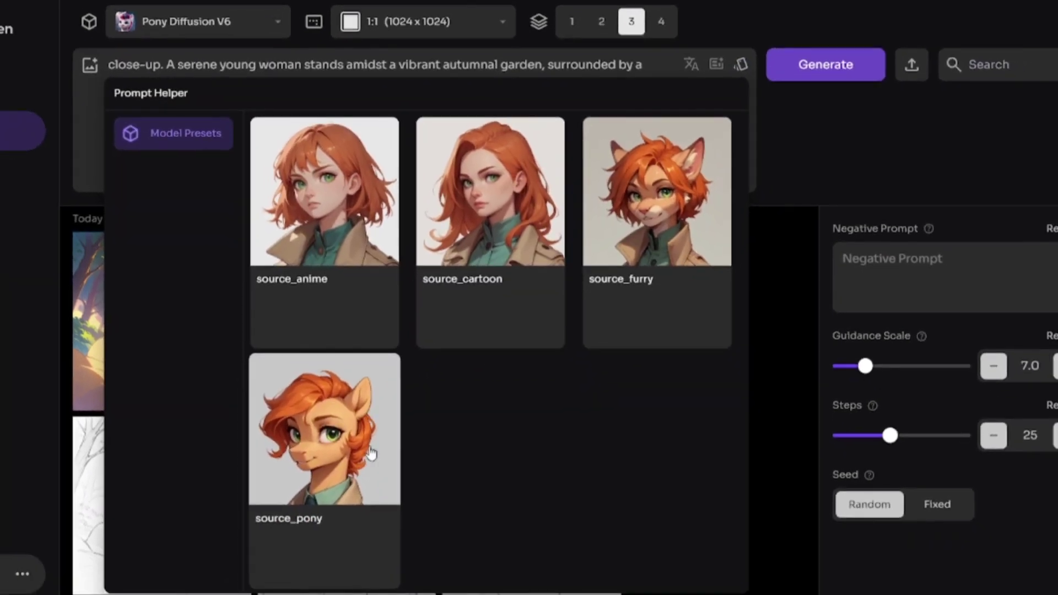
{"action": "left_click", "coordinate": [458, 298]}
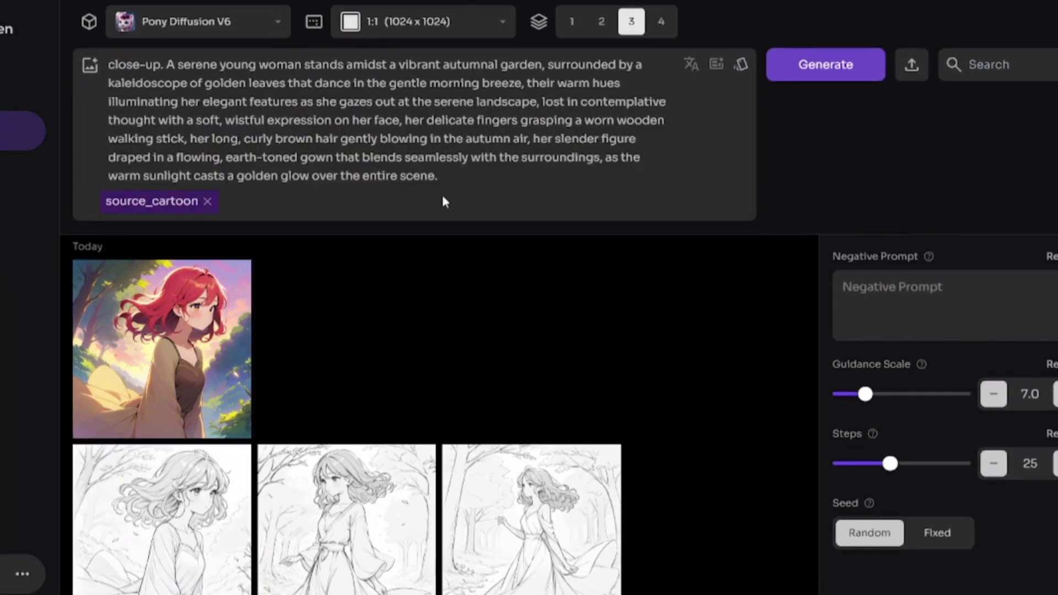
{"action": "left_click", "coordinate": [440, 20]}
{"action": "left_click", "coordinate": [430, 98]}
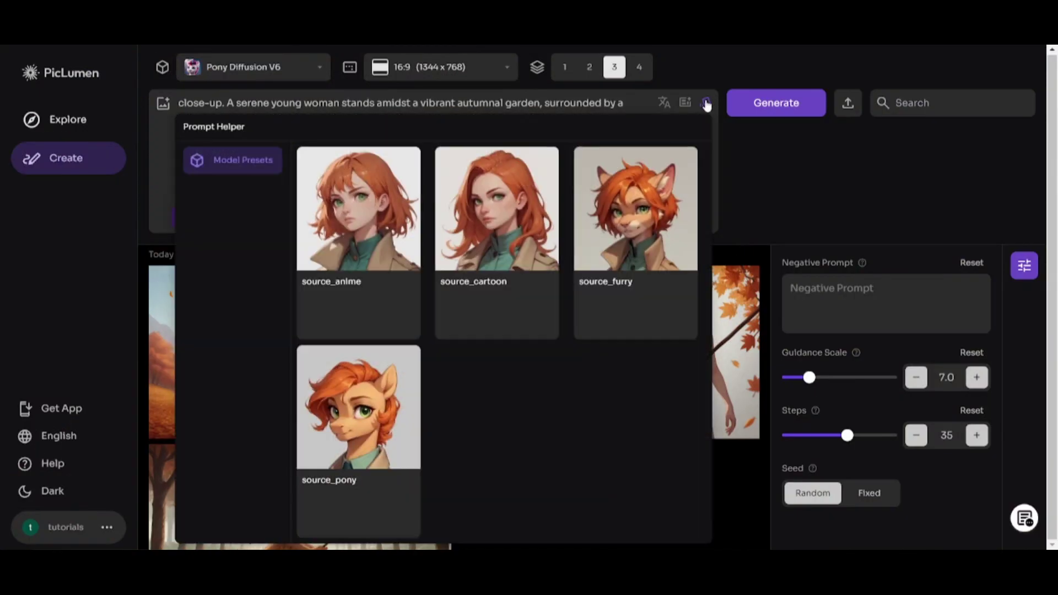
Step: Replace source_cartoon with the source_pony preset and generate widescreen autumn garden images
{"action": "left_click", "coordinate": [358, 408]}
{"action": "left_click", "coordinate": [255, 216]}
{"action": "left_click", "coordinate": [775, 102]}
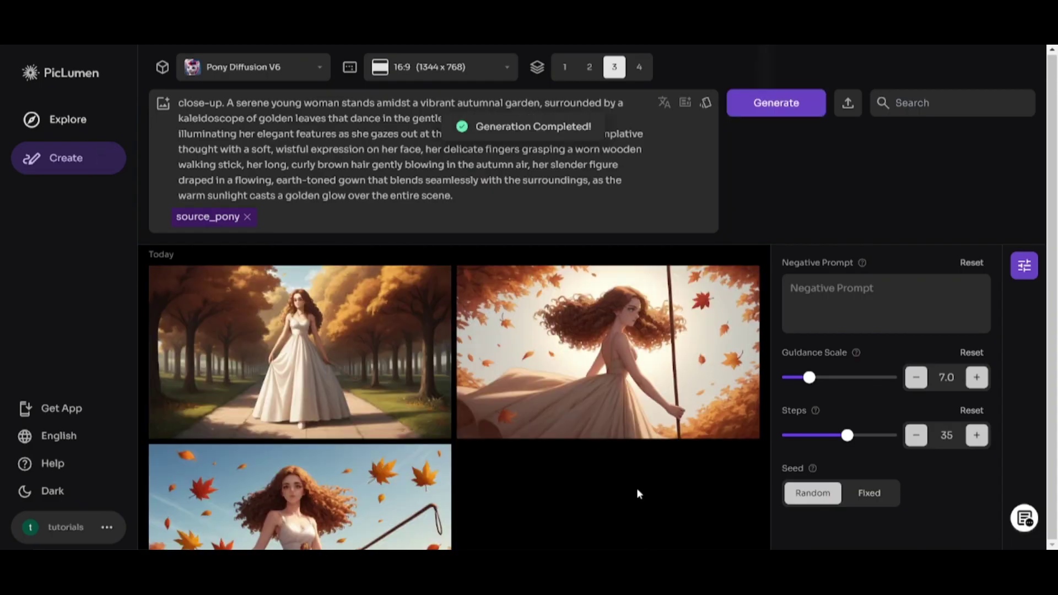
{"action": "scroll", "coordinate": [628, 474], "scroll_direction": "down", "scroll_amount": 3}
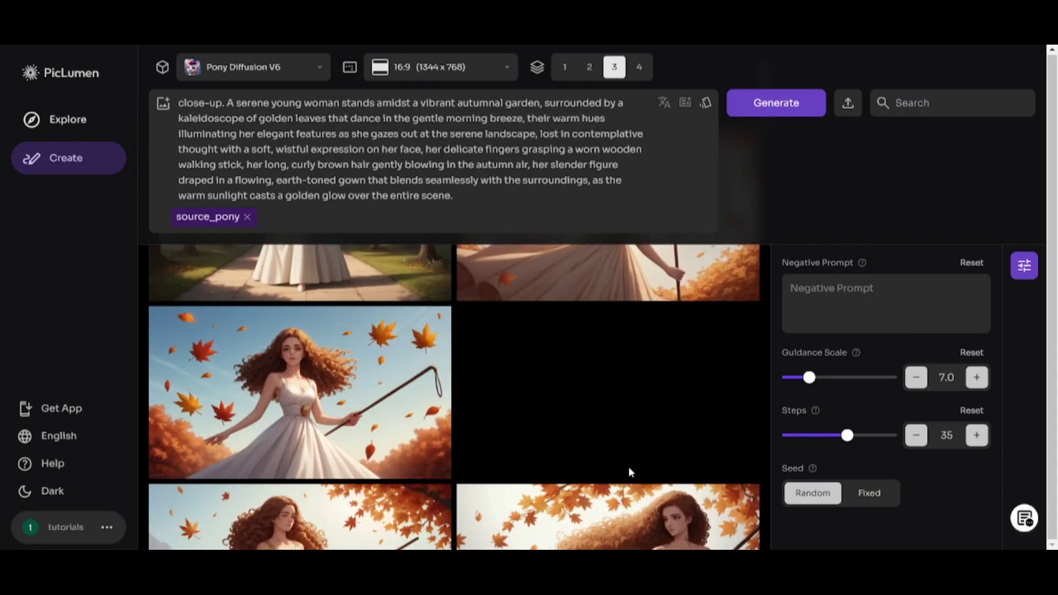
{"action": "scroll", "coordinate": [515, 441], "scroll_direction": "up", "scroll_amount": 3}
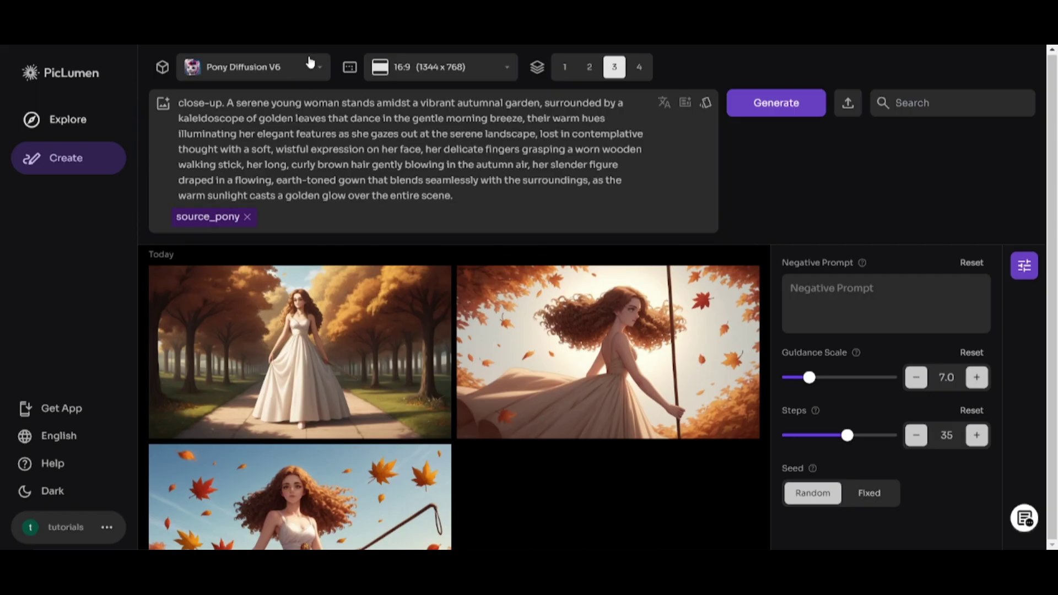
Step: Switch the model to FLUX.1-schnell, then change the aspect ratio to 5:8 (768 x 1216)
{"action": "left_click", "coordinate": [310, 63]}
{"action": "left_click", "coordinate": [290, 208]}
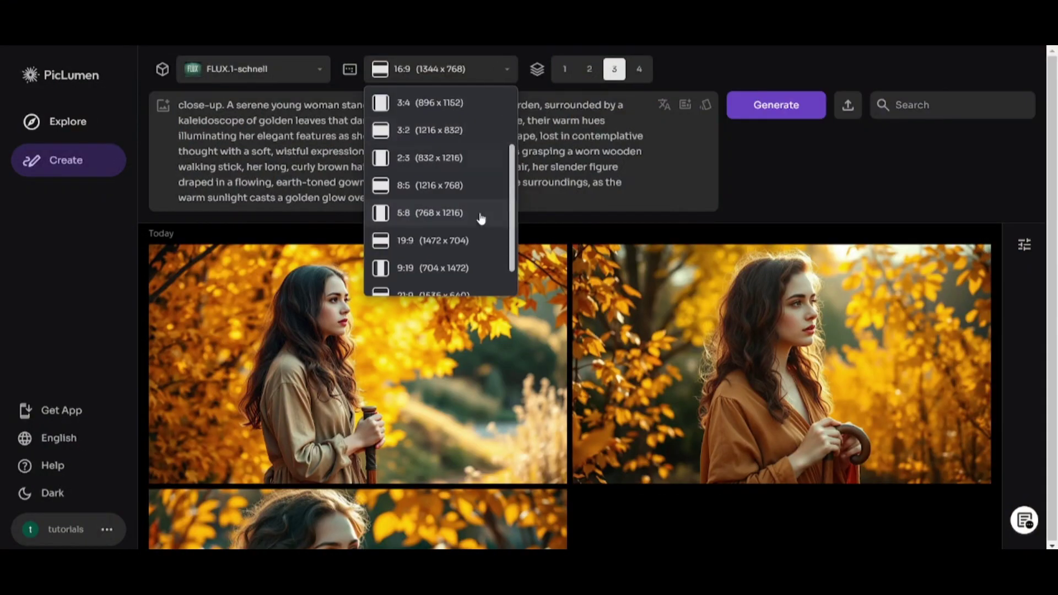
{"action": "scroll", "coordinate": [481, 217], "scroll_direction": "down", "scroll_amount": 3}
{"action": "left_click", "coordinate": [475, 222]}
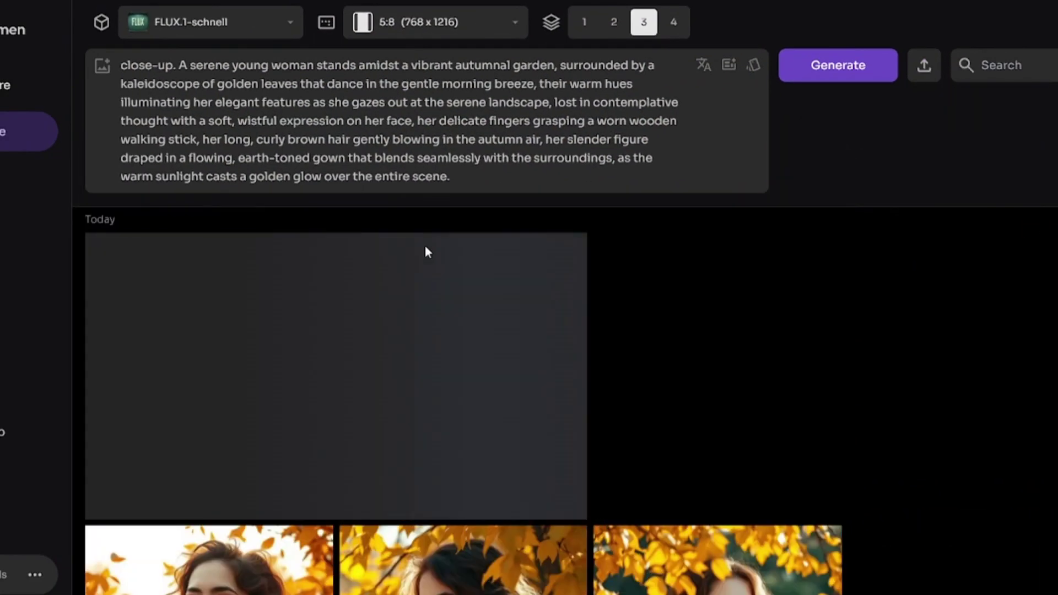
Step: Start deleting the cherry tart image, then cancel so it is kept
{"action": "left_click", "coordinate": [565, 498]}
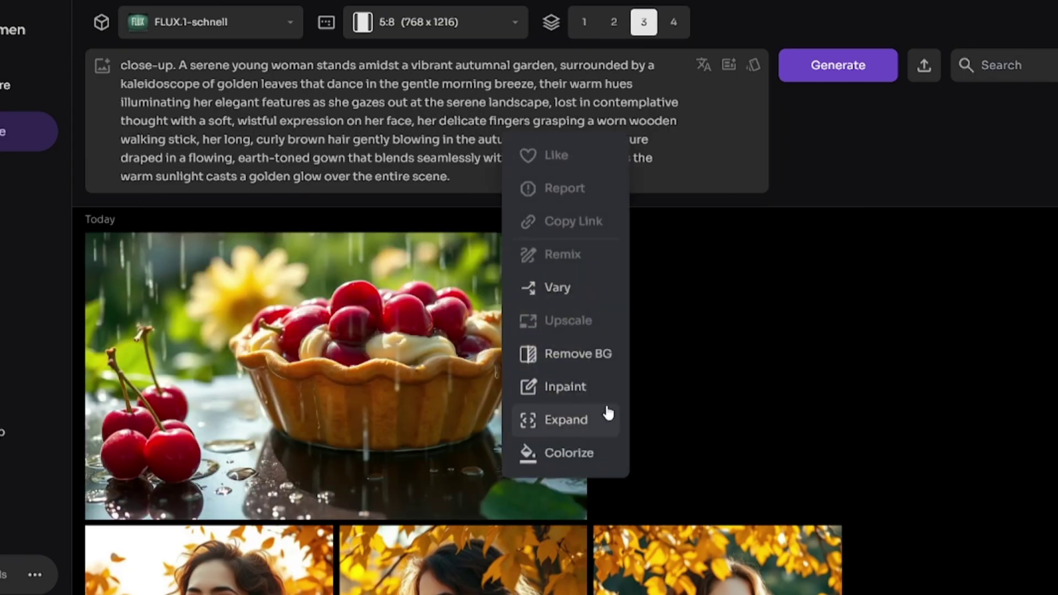
{"action": "left_click", "coordinate": [711, 397]}
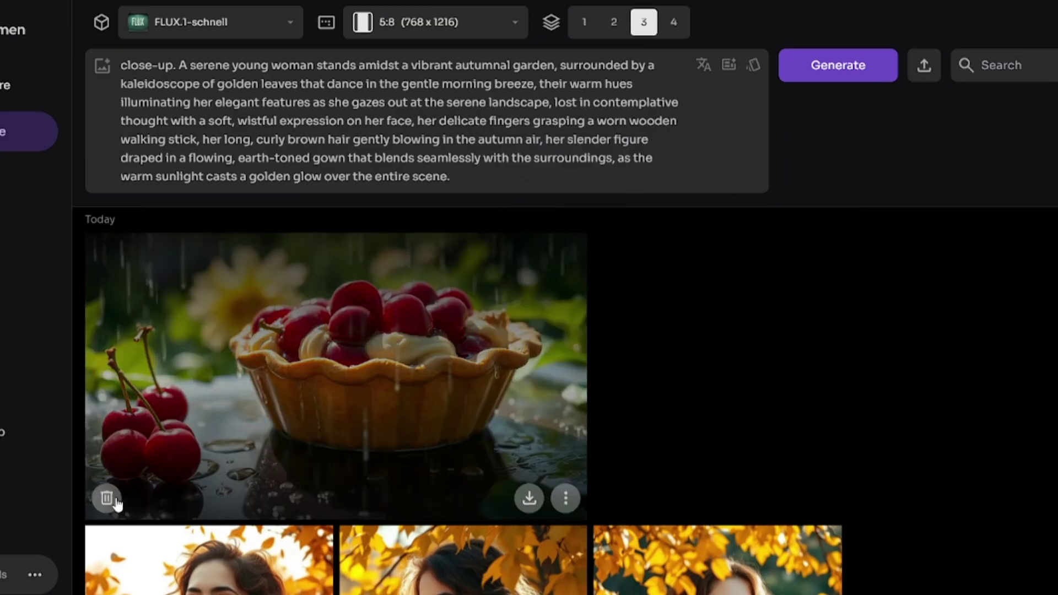
{"action": "left_click", "coordinate": [106, 499]}
{"action": "left_click", "coordinate": [589, 326]}
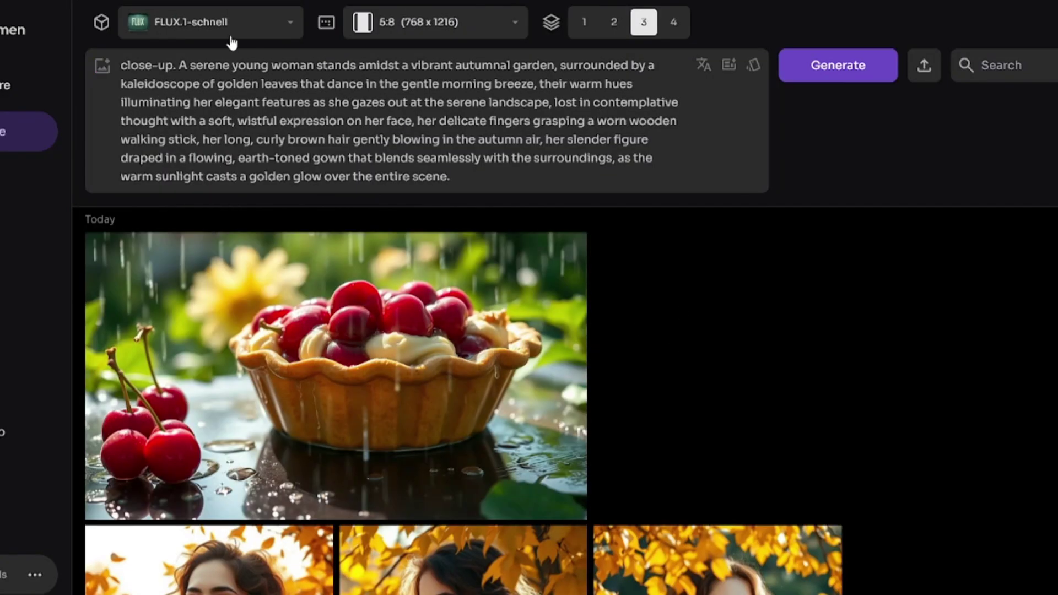
Step: Select PicLumen Realistic V2 and begin adding a reference image
{"action": "left_click", "coordinate": [232, 42]}
{"action": "left_click", "coordinate": [223, 76]}
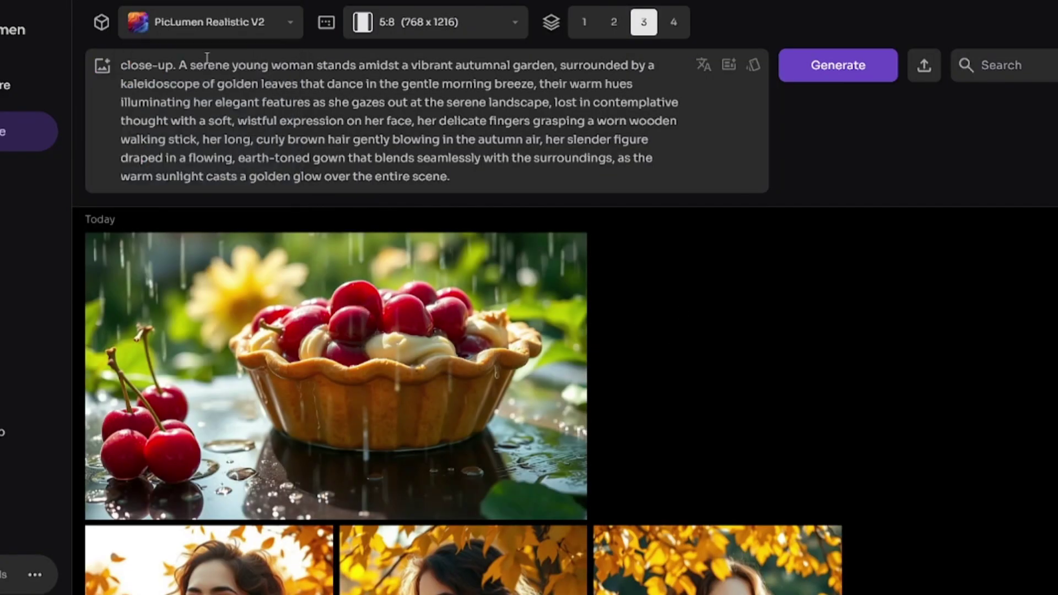
{"action": "left_click", "coordinate": [102, 68]}
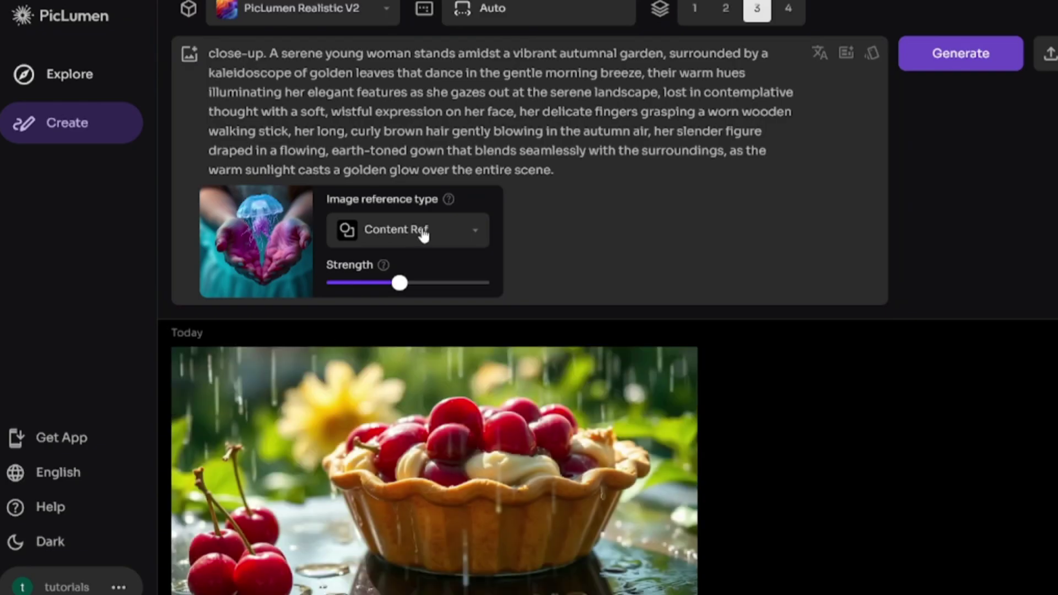
Step: Keep the jellyfish reference as Content Ref at strength 0.7 and generate
{"action": "left_click", "coordinate": [434, 232]}
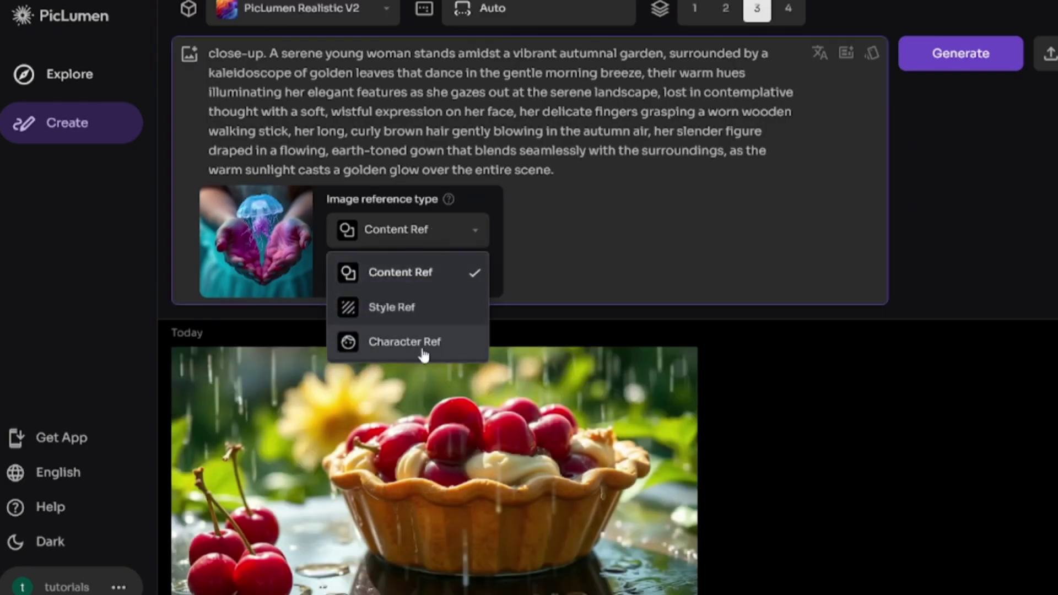
{"action": "left_click", "coordinate": [517, 224]}
{"action": "left_click_drag", "start_coordinate": [399, 284], "coordinate": [431, 286]}
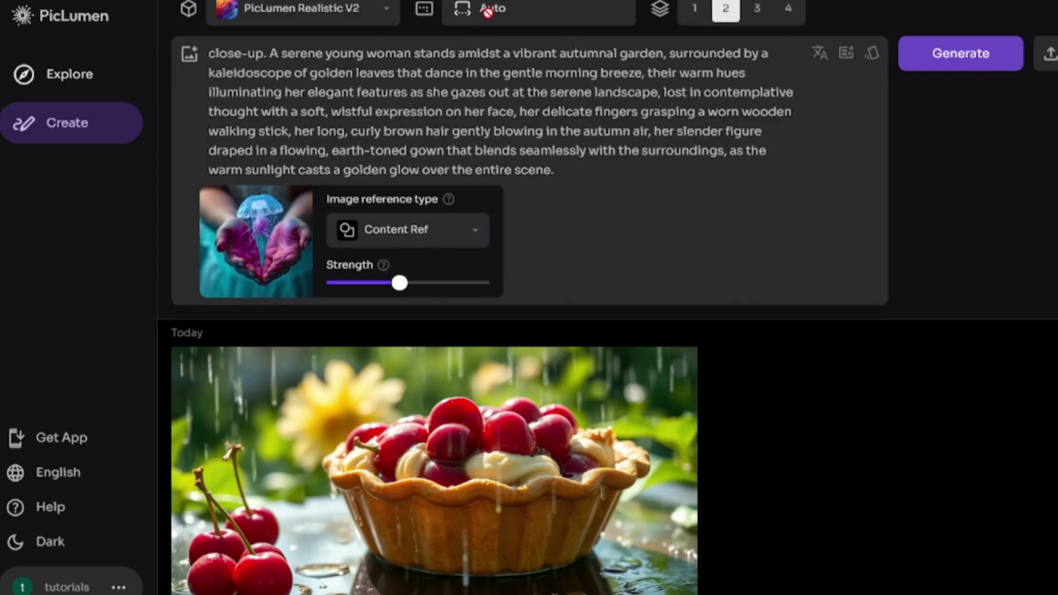
{"action": "left_click", "coordinate": [963, 70]}
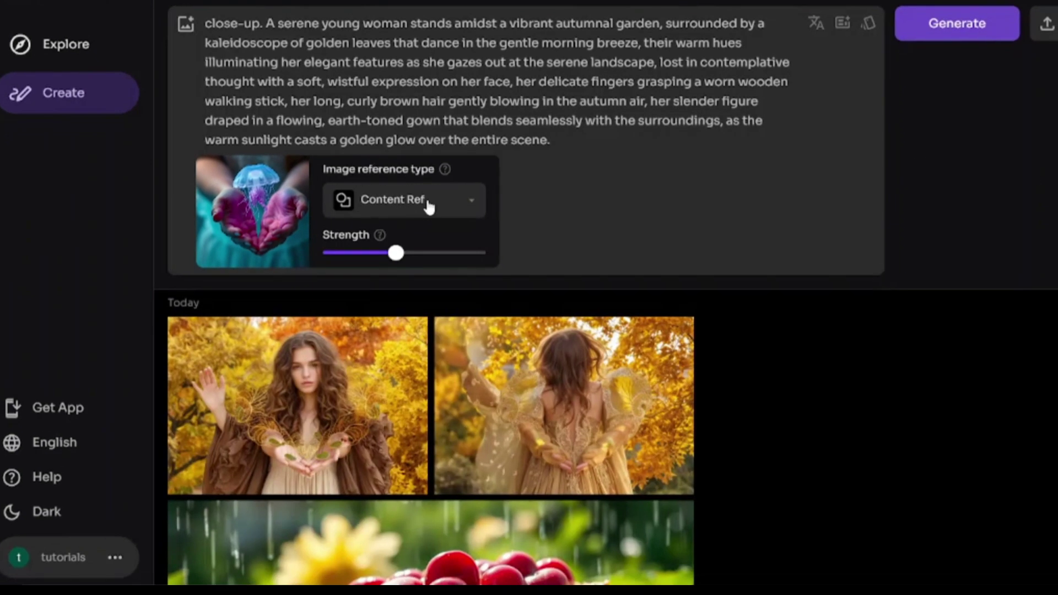
Step: Switch the jellyfish reference to Style Ref, change the aspect ratio, and generate two batches
{"action": "left_click", "coordinate": [429, 205]}
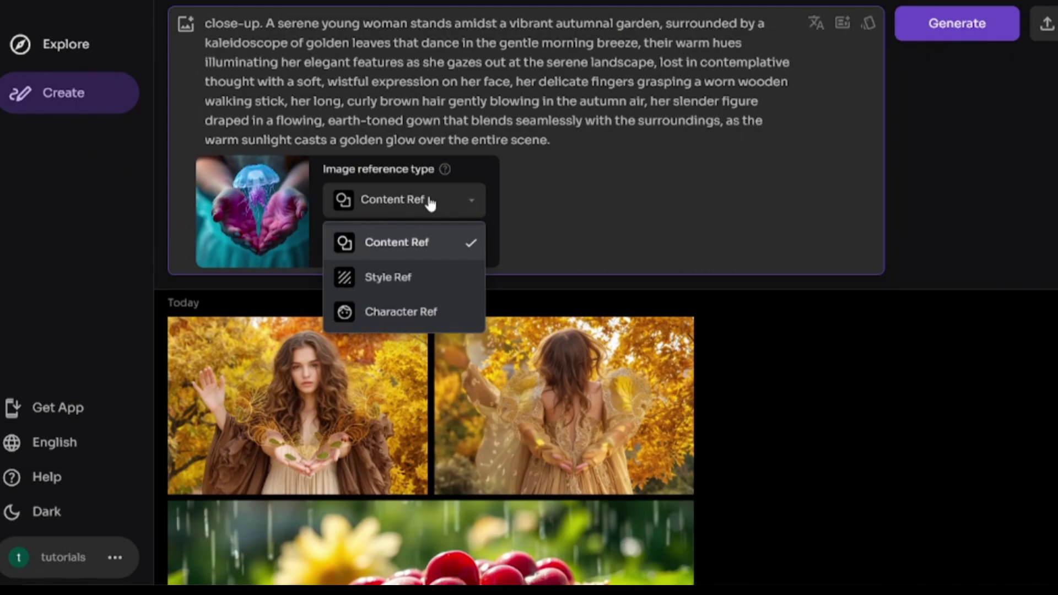
{"action": "left_click", "coordinate": [397, 277]}
{"action": "left_click", "coordinate": [452, 21]}
{"action": "left_click", "coordinate": [426, 95]}
{"action": "left_click", "coordinate": [879, 64]}
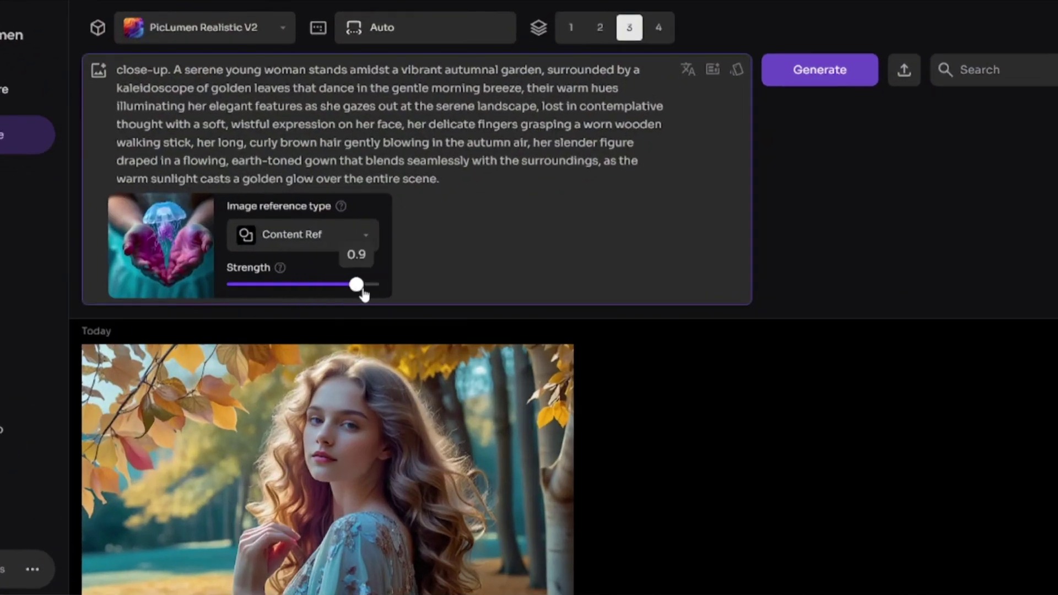
{"action": "left_click", "coordinate": [840, 86]}
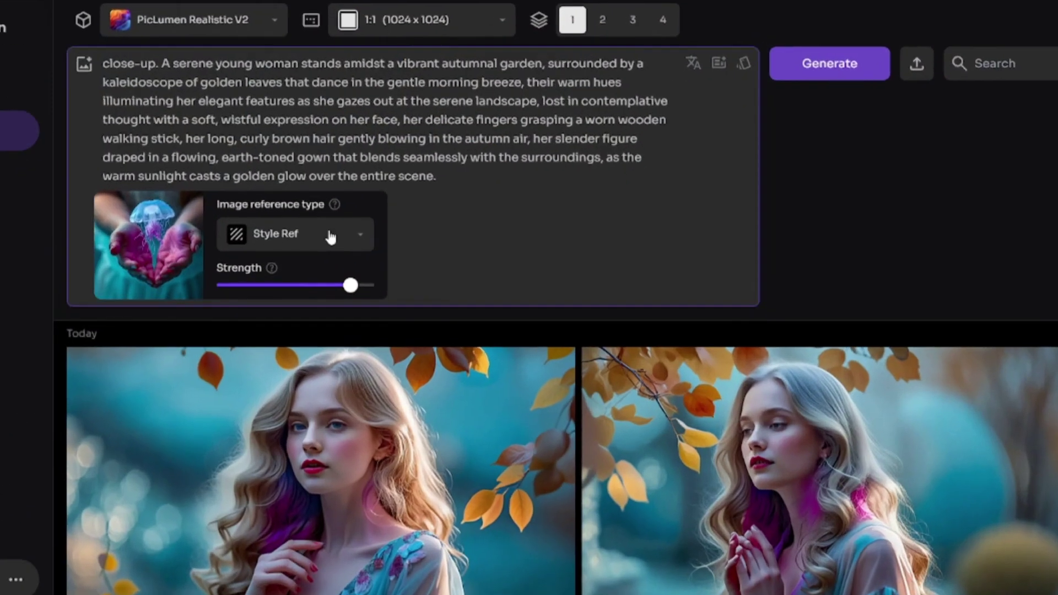
Step: Remove the jellyfish reference and clear old references for a new photo
{"action": "left_click", "coordinate": [331, 237]}
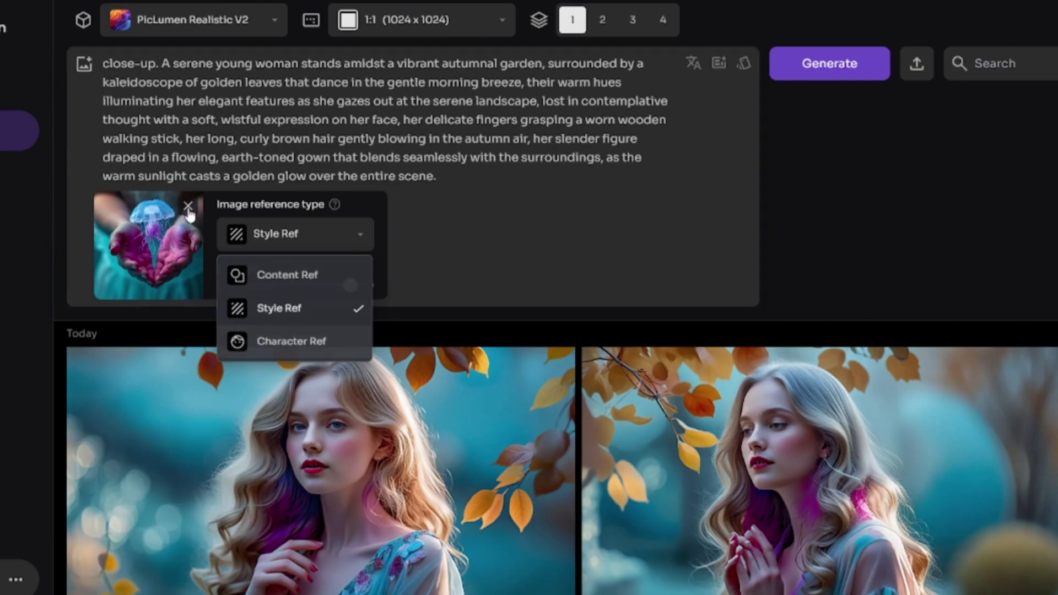
{"action": "left_click", "coordinate": [186, 210]}
{"action": "left_click", "coordinate": [84, 64]}
{"action": "left_click", "coordinate": [277, 402]}
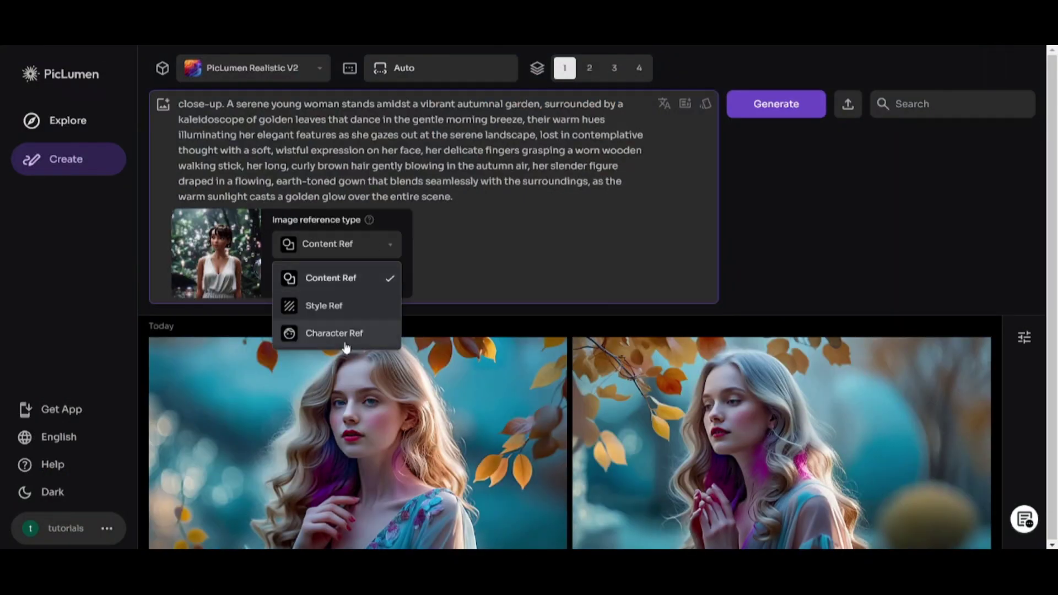
Step: Try Character Ref with a batch of three, then generate using Content Ref instead
{"action": "left_click", "coordinate": [345, 341]}
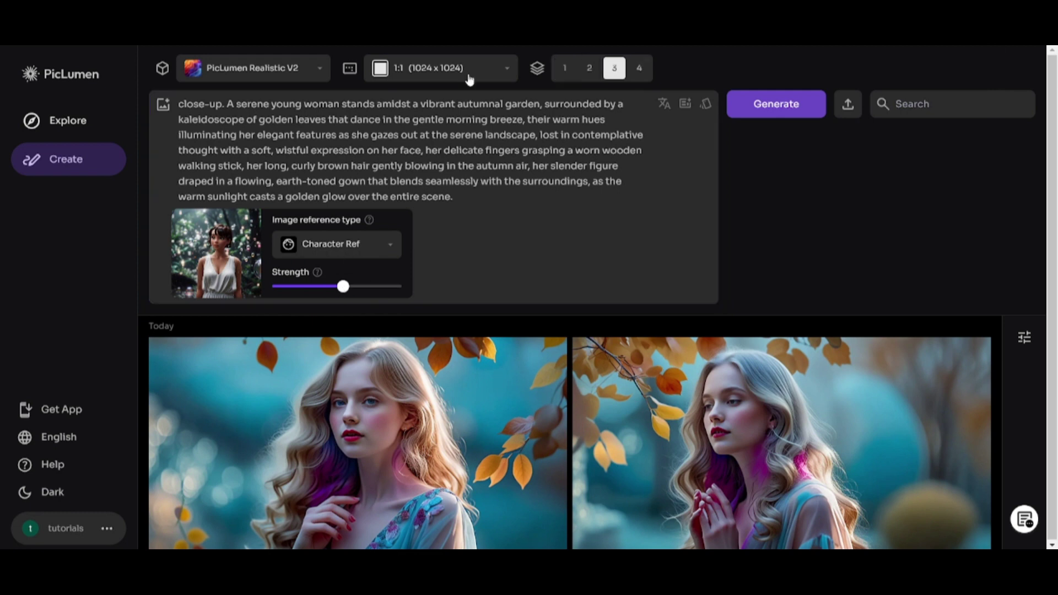
{"action": "left_click", "coordinate": [468, 77]}
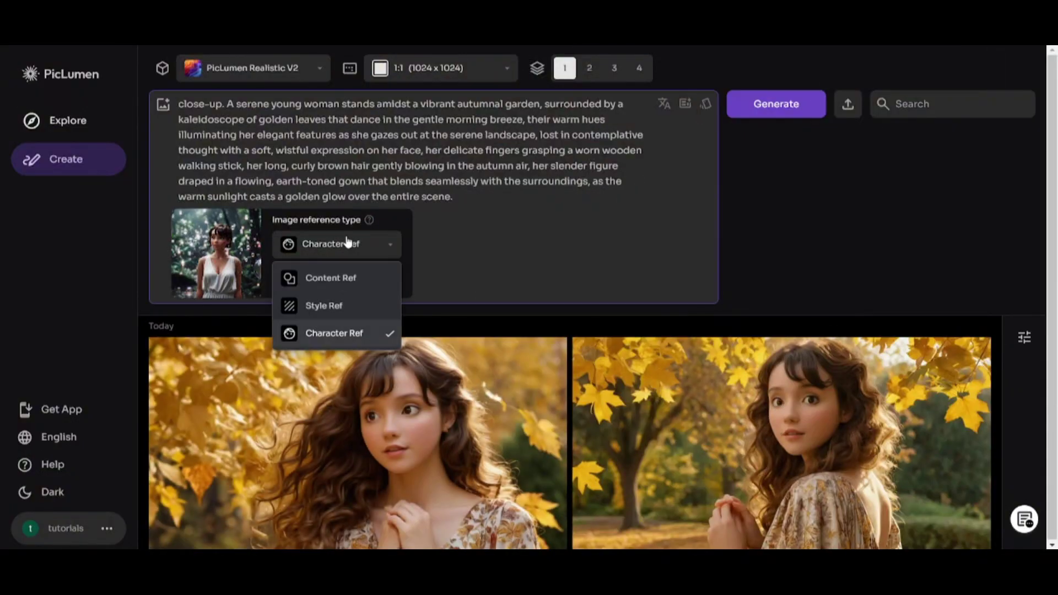
{"action": "left_click", "coordinate": [349, 280]}
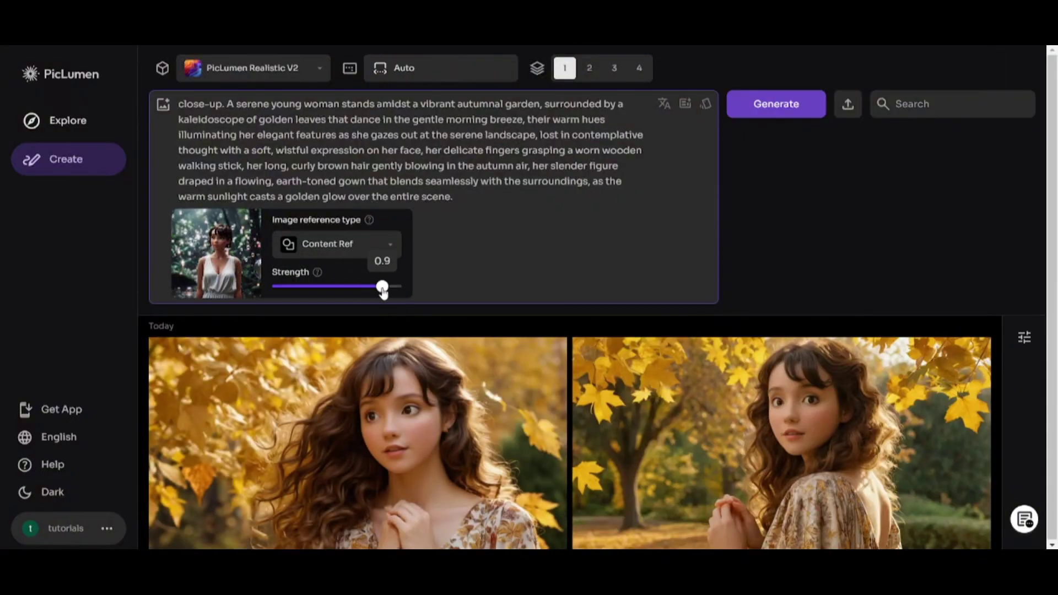
{"action": "left_click", "coordinate": [770, 109]}
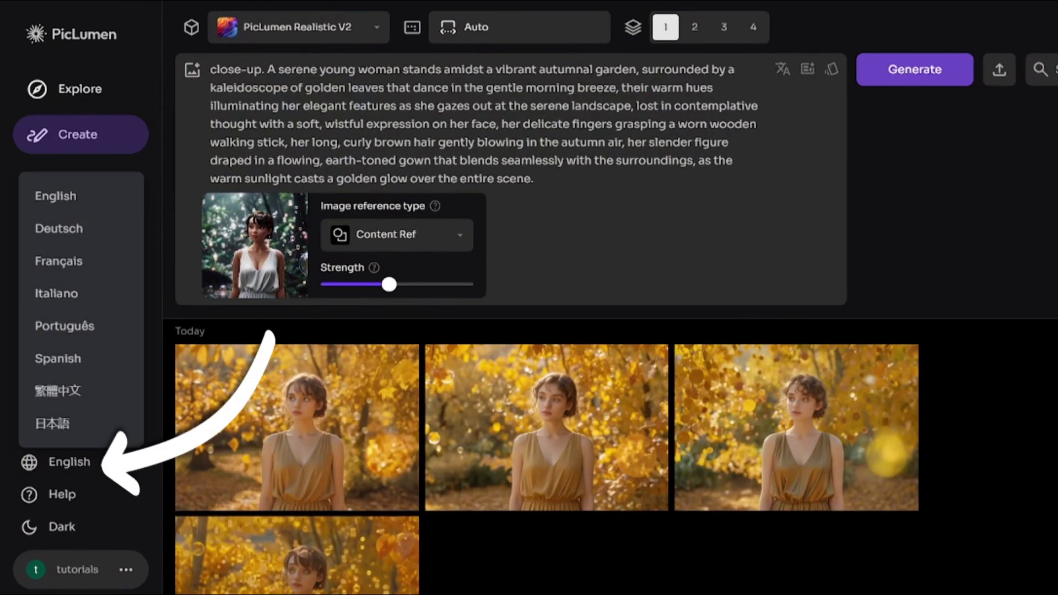
Step: Open the account options menu to reach the Usage Dashboard
{"action": "left_click", "coordinate": [126, 569]}
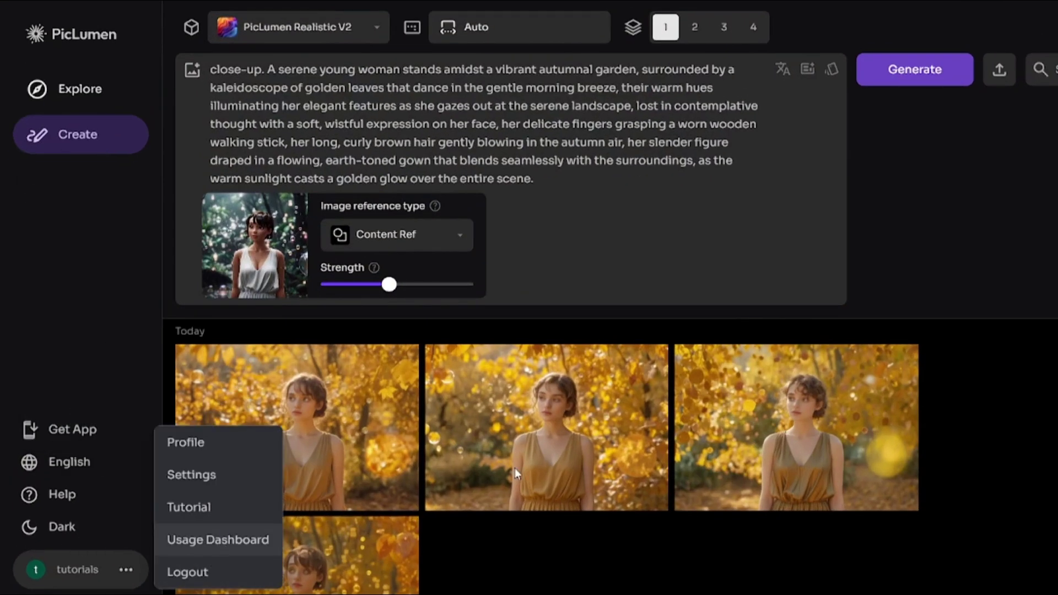